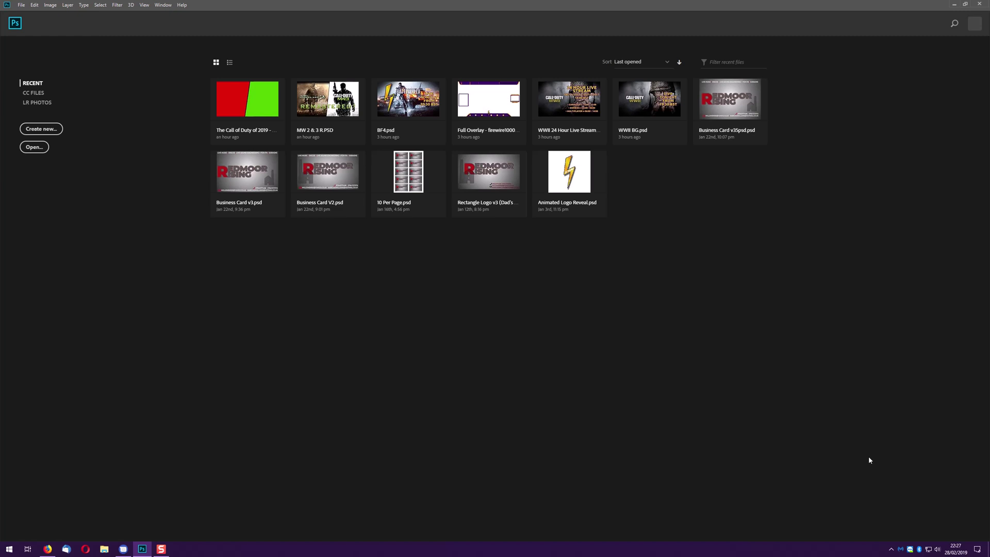
- Create a blank white document 1000 × 500 px at 300 ppi
{"action": "left_click", "coordinate": [41, 129]}
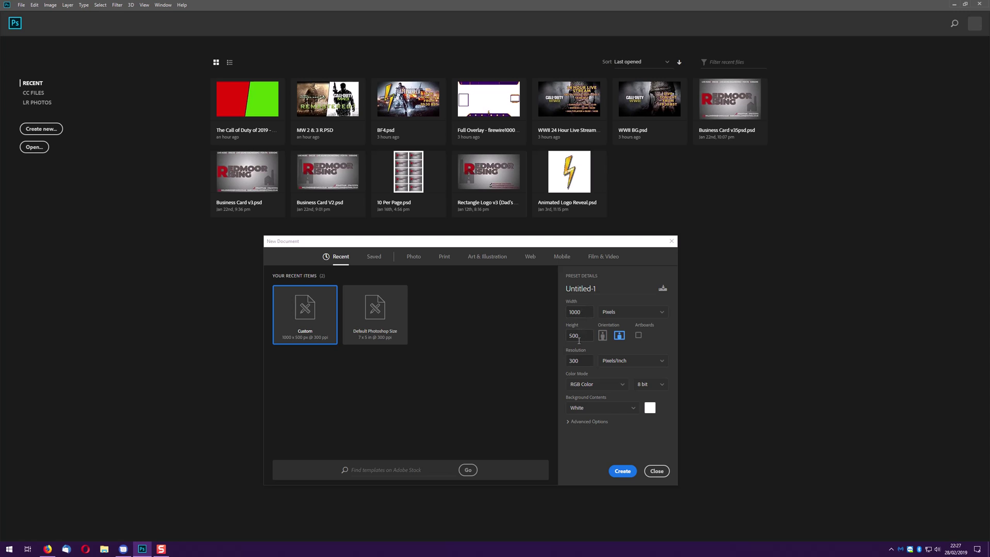
{"action": "left_click", "coordinate": [622, 471]}
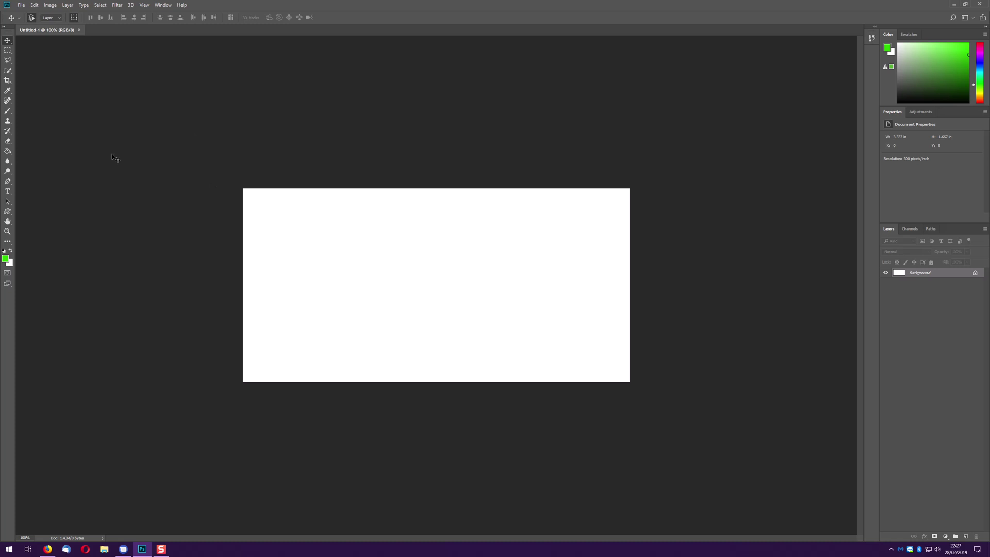
- Draw a red four-corner Pen shape over the canvas's left side with a slanted right edge
{"action": "key", "text": "p"}
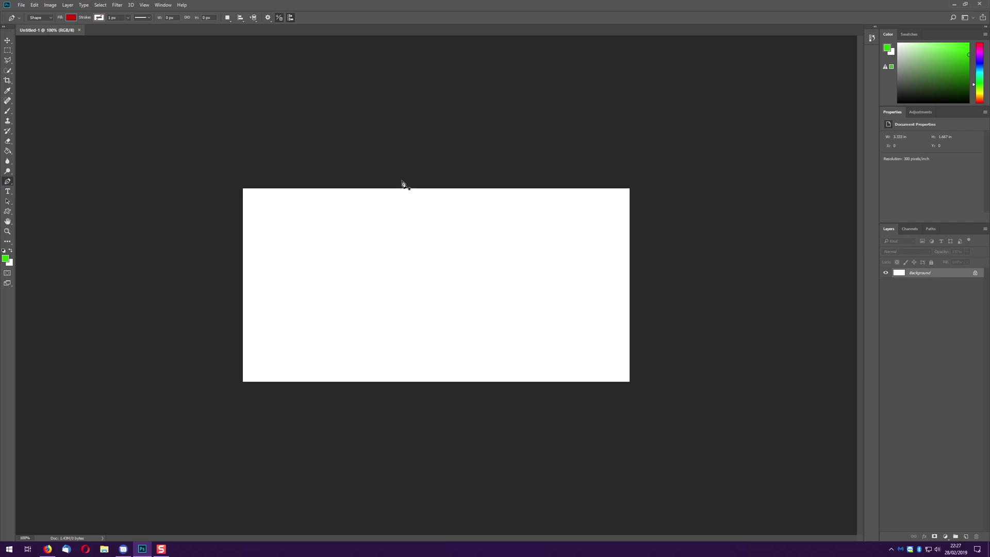
{"action": "left_click", "coordinate": [443, 173]}
{"action": "left_click", "coordinate": [453, 173]}
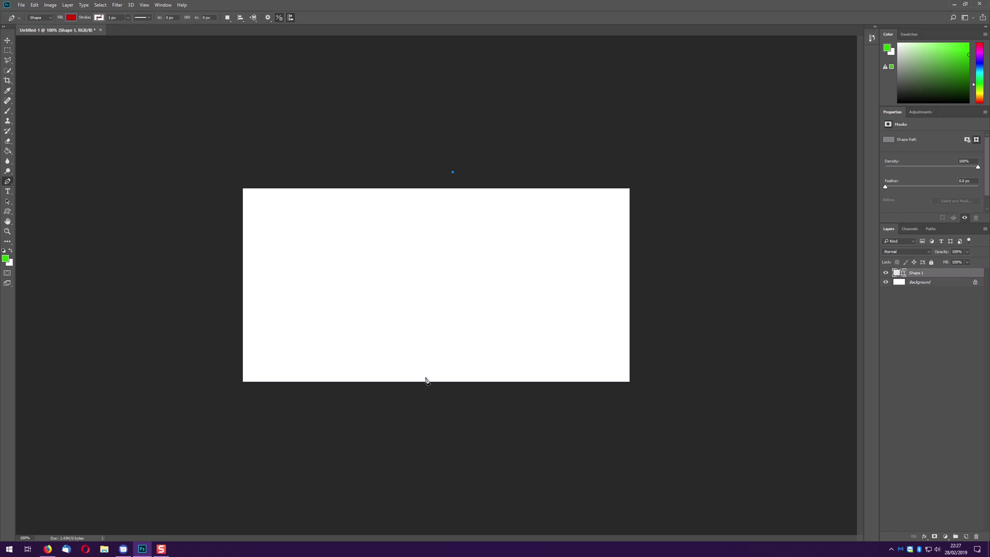
{"action": "left_click", "coordinate": [417, 392]}
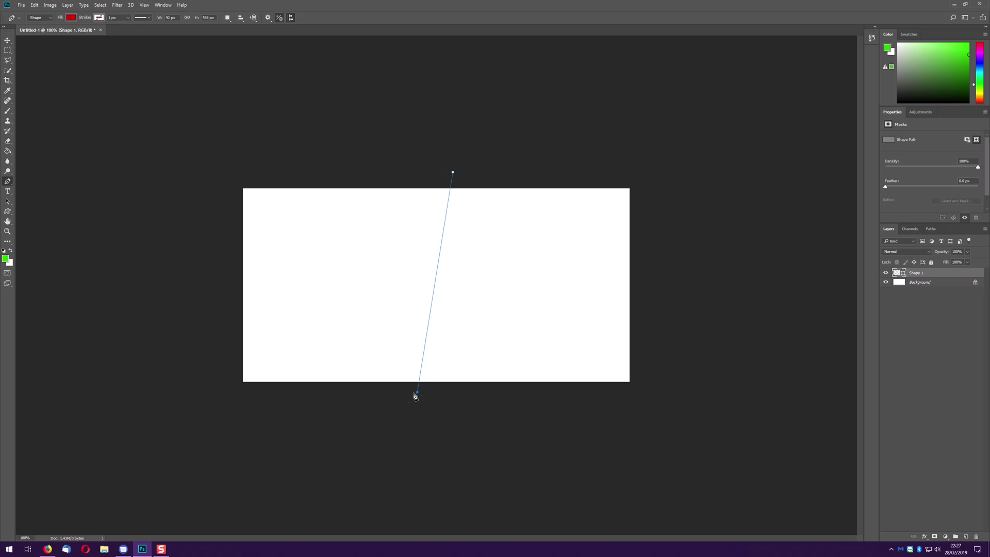
{"action": "left_click", "coordinate": [224, 389]}
{"action": "left_click", "coordinate": [218, 174]}
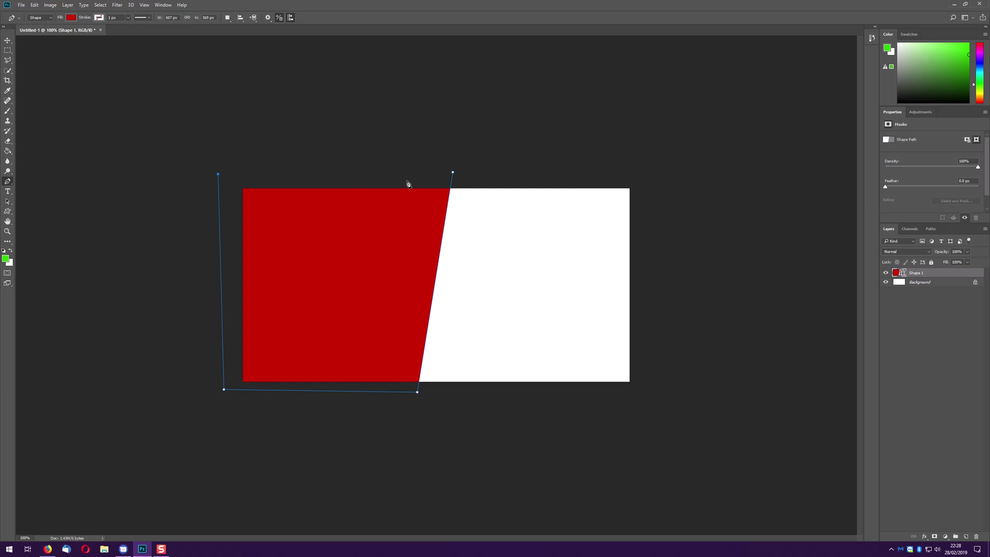
{"action": "left_click", "coordinate": [453, 173]}
- Reveal All to see the whole shape, then step backward to undo the canvas expansion
{"action": "left_click", "coordinate": [50, 4]}
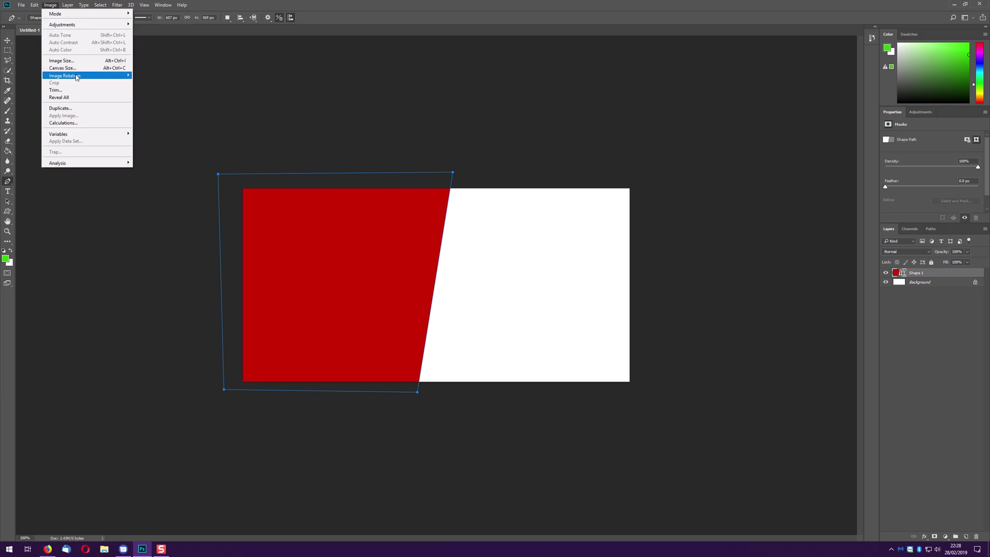
{"action": "left_click", "coordinate": [82, 97]}
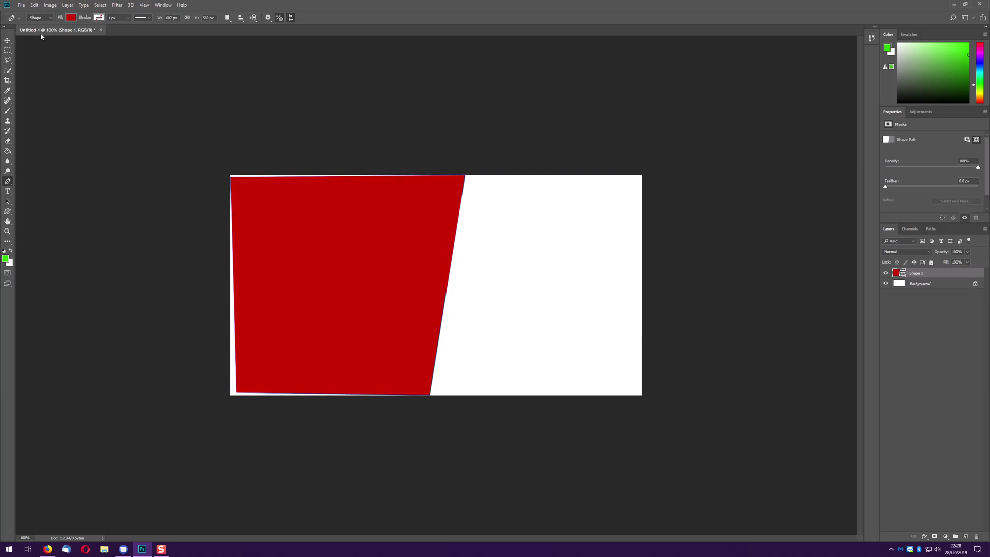
{"action": "left_click", "coordinate": [34, 4]}
{"action": "mouse_move", "coordinate": [50, 5]}
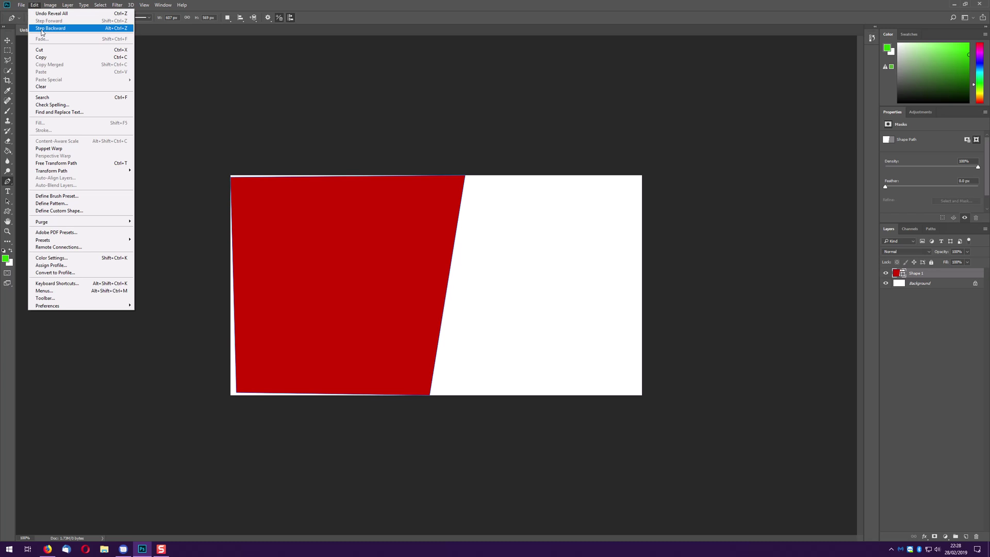
{"action": "left_click", "coordinate": [42, 29]}
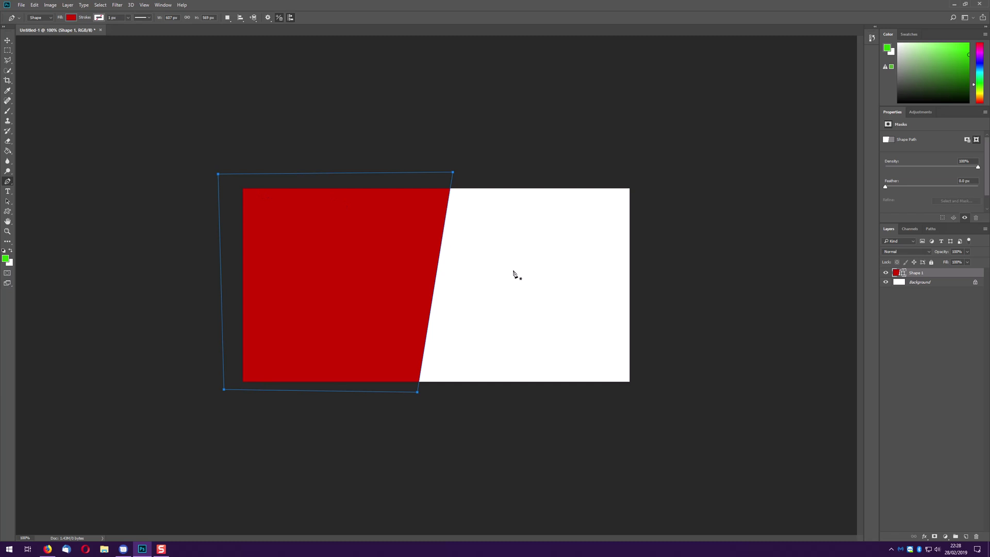
- Rasterize the red Shape 1 layer into pixels
{"action": "right_click", "coordinate": [930, 274]}
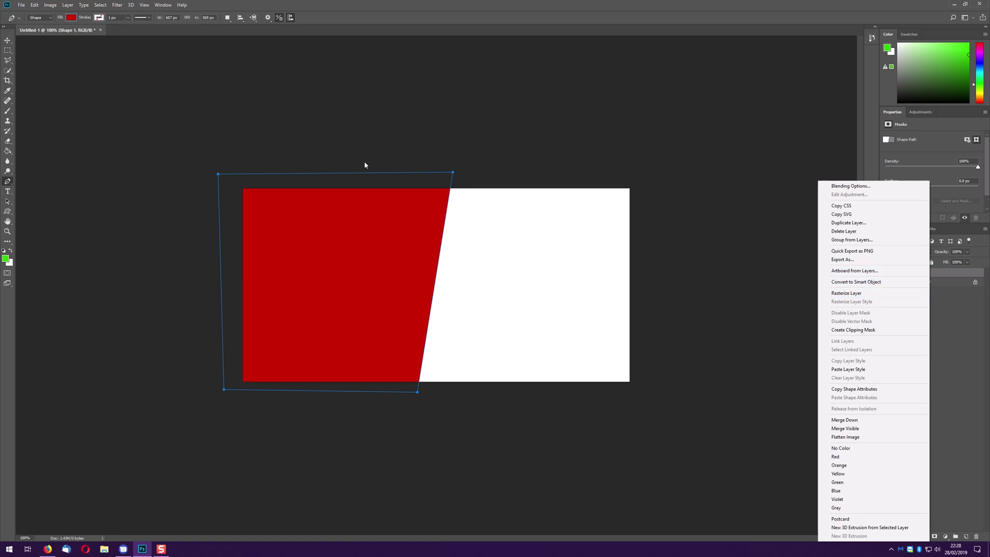
{"action": "left_click", "coordinate": [67, 8]}
{"action": "left_click", "coordinate": [67, 7]}
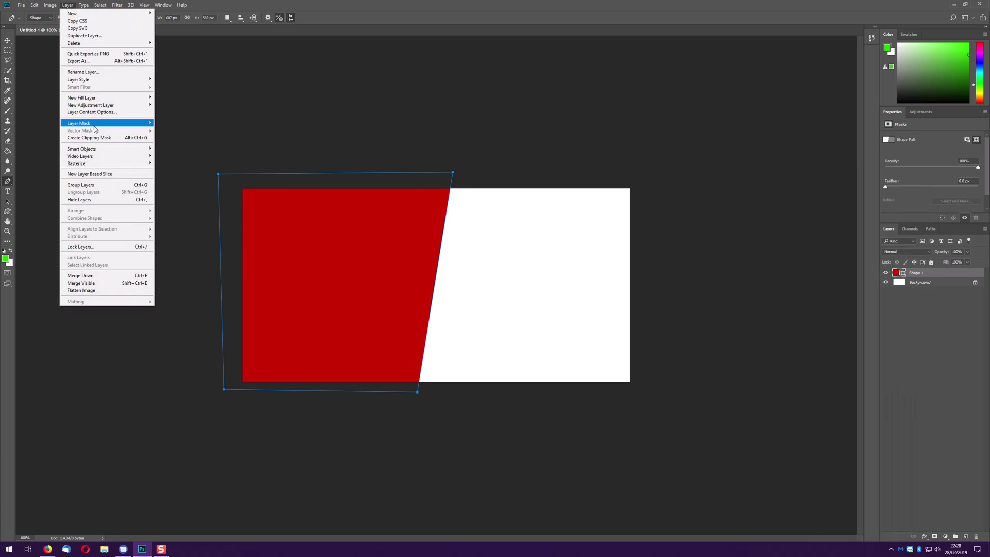
{"action": "mouse_move", "coordinate": [117, 164]}
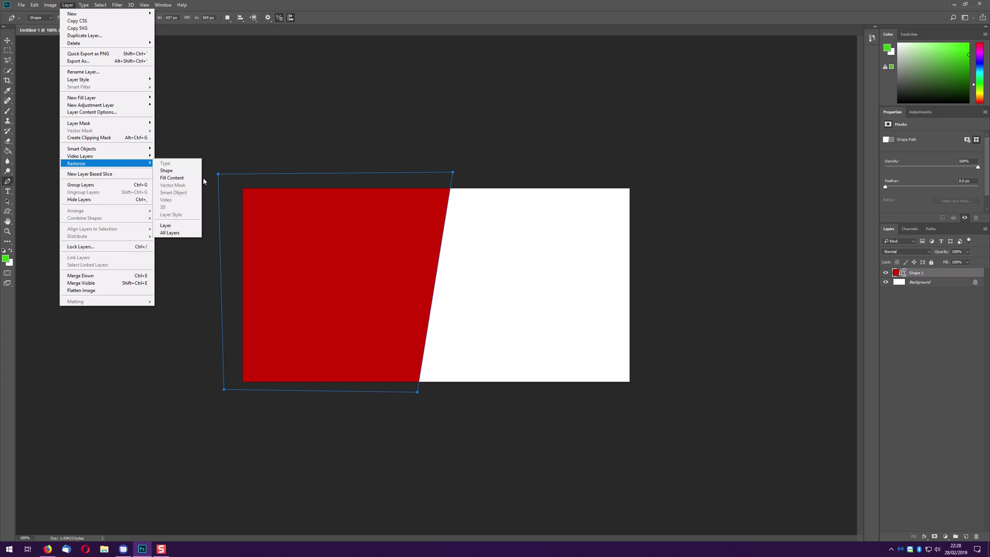
{"action": "left_click", "coordinate": [180, 229]}
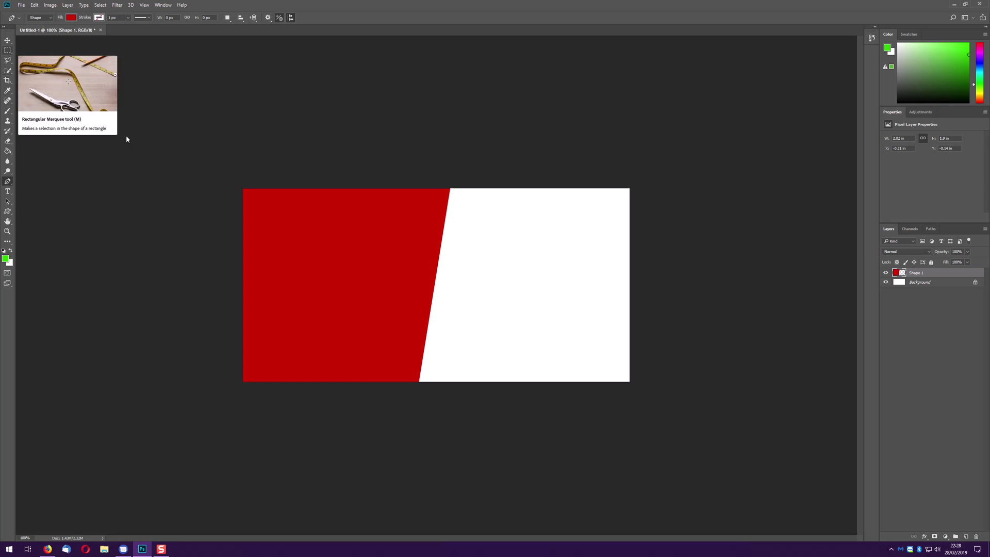
- Marquee-select the whole canvas, crop the red layer to it, and deselect
{"action": "key", "text": "ctrl+a"}
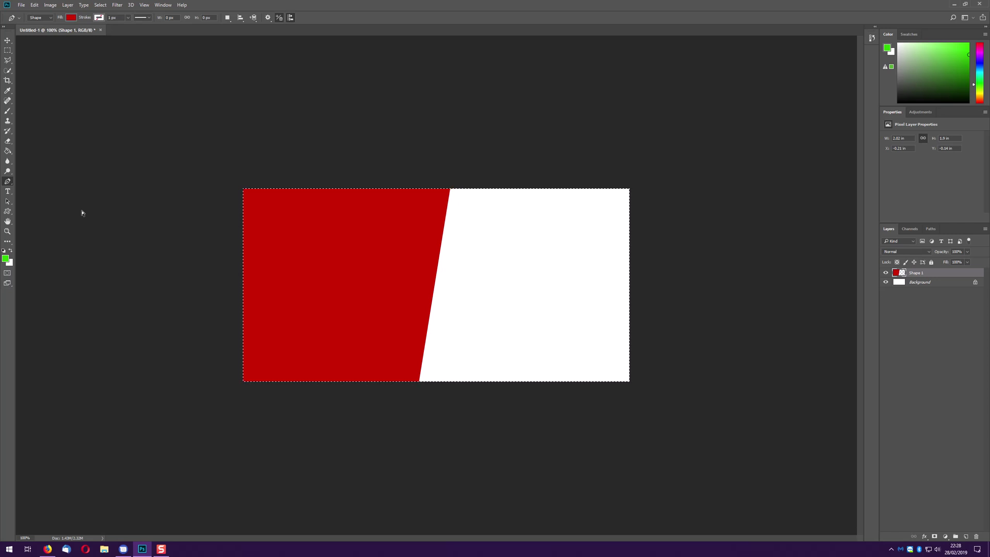
{"action": "key", "text": "ctrl+d"}
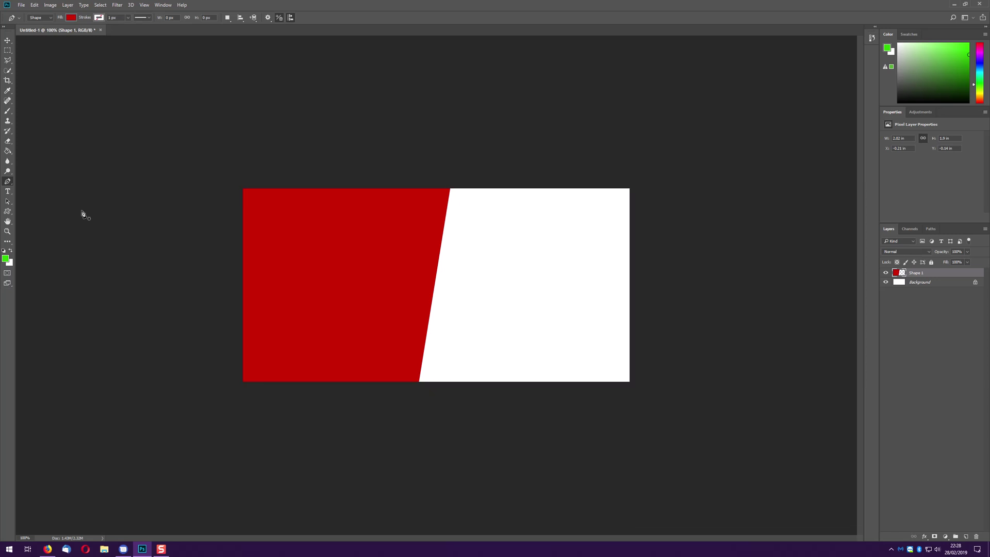
{"action": "left_click", "coordinate": [7, 50]}
{"action": "right_click", "coordinate": [8, 53]}
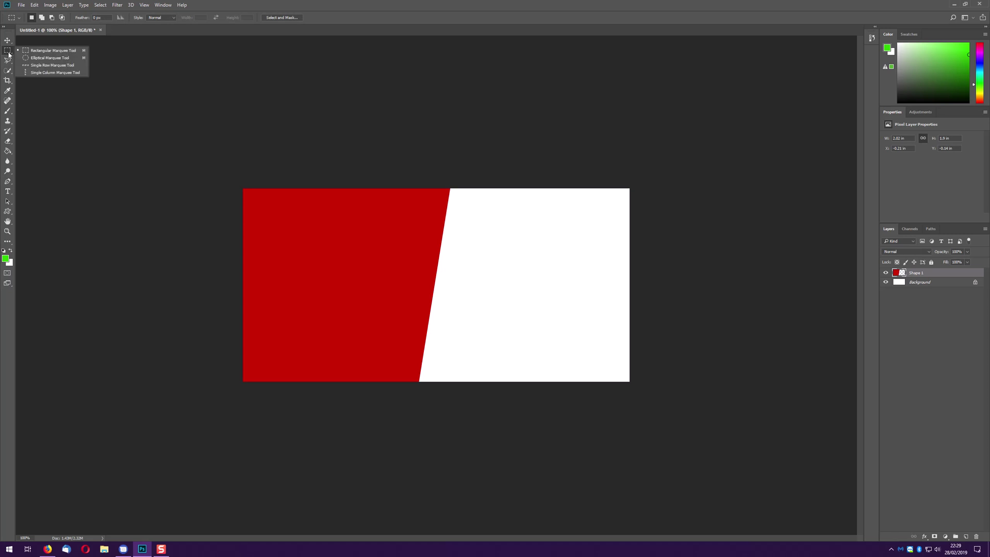
{"action": "left_click_drag", "start_coordinate": [204, 147], "coordinate": [751, 453]}
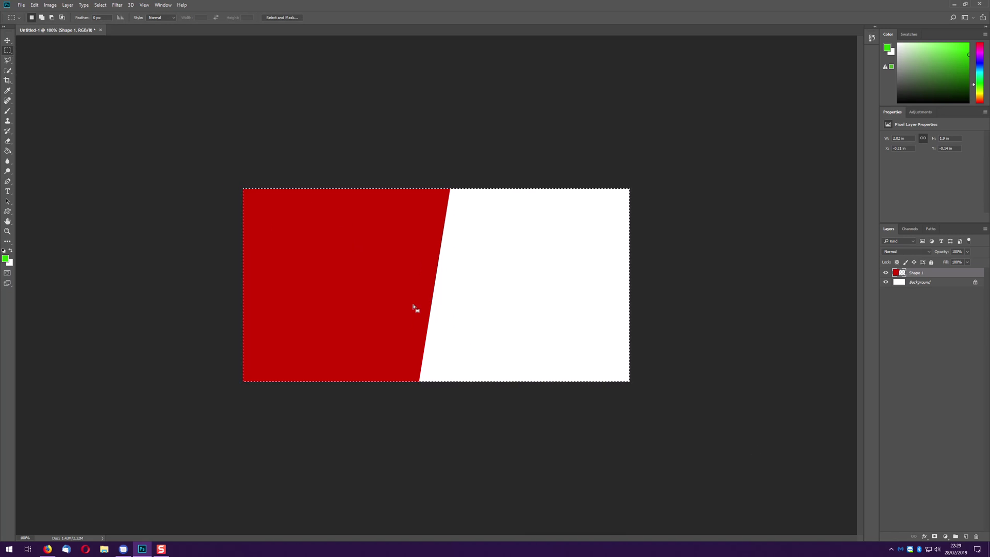
{"action": "left_click", "coordinate": [50, 5]}
{"action": "left_click", "coordinate": [73, 83]}
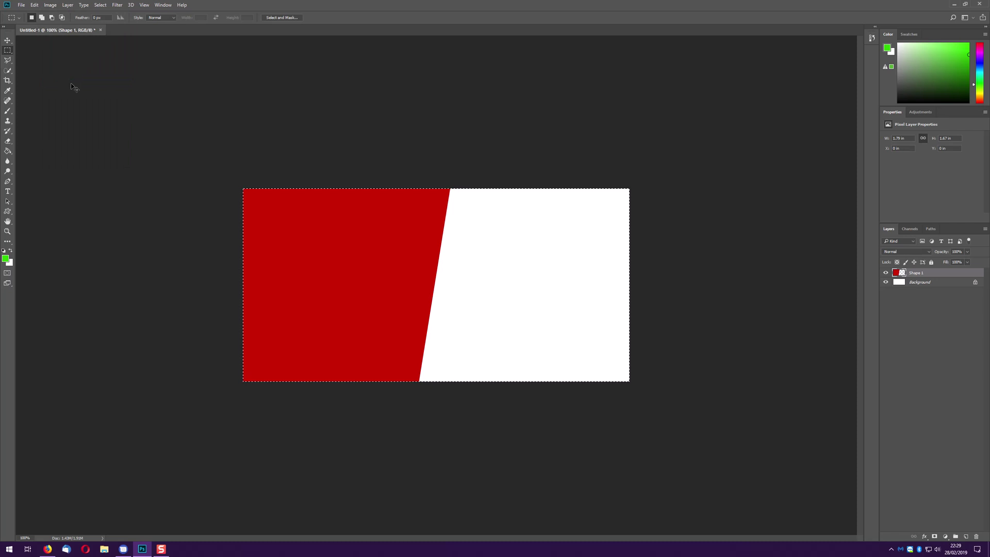
{"action": "key", "text": "ctrl+d"}
- Nudge the red layer slightly upward with the Move tool
{"action": "left_click", "coordinate": [4, 41]}
{"action": "left_click_drag", "start_coordinate": [330, 232], "coordinate": [330, 228]}
{"action": "left_click", "coordinate": [47, 7]}
{"action": "left_click", "coordinate": [225, 191]}
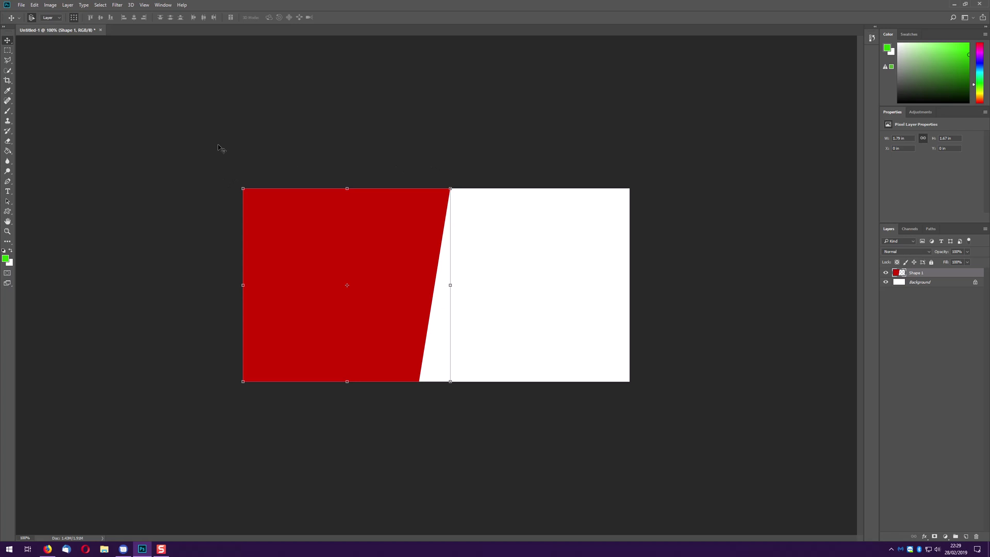
- Deselect the red layer and set the Pen shape fill colour to green
{"action": "left_click", "coordinate": [316, 149]}
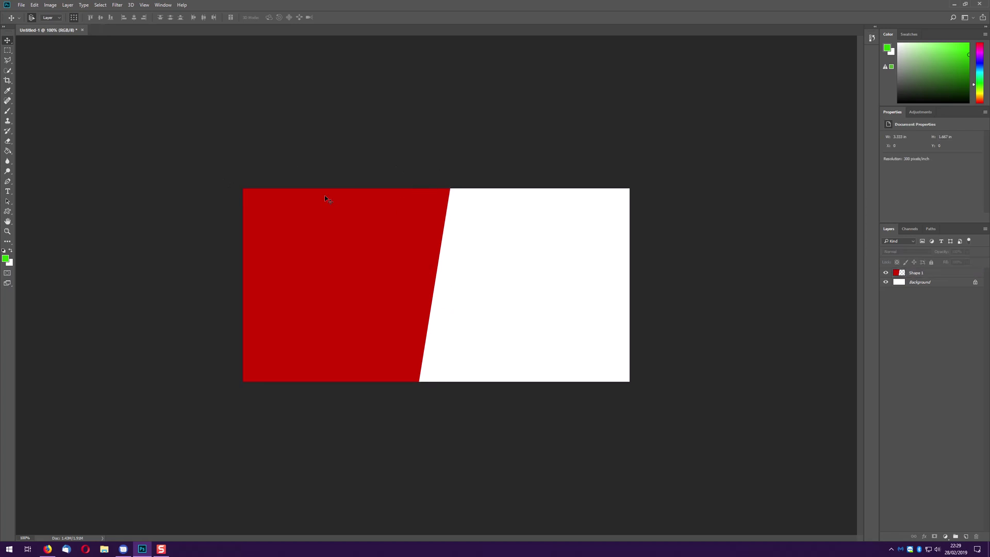
{"action": "key", "text": "p"}
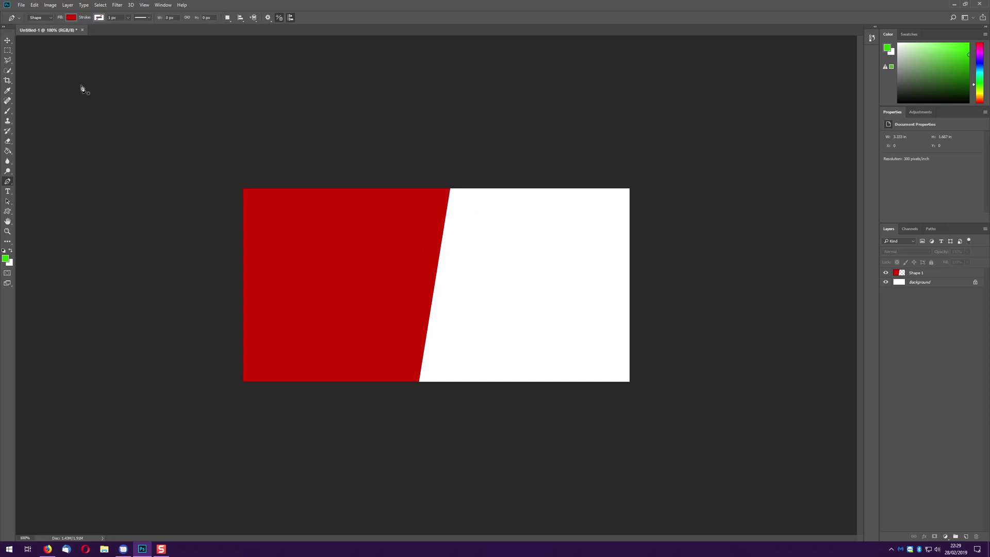
{"action": "left_click", "coordinate": [72, 18]}
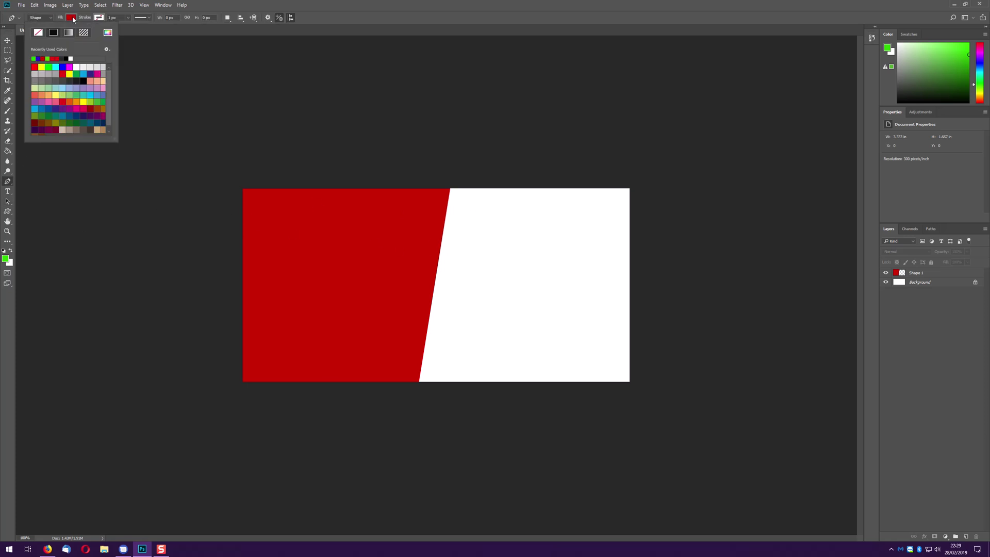
{"action": "left_click", "coordinate": [34, 59]}
{"action": "left_click", "coordinate": [287, 190]}
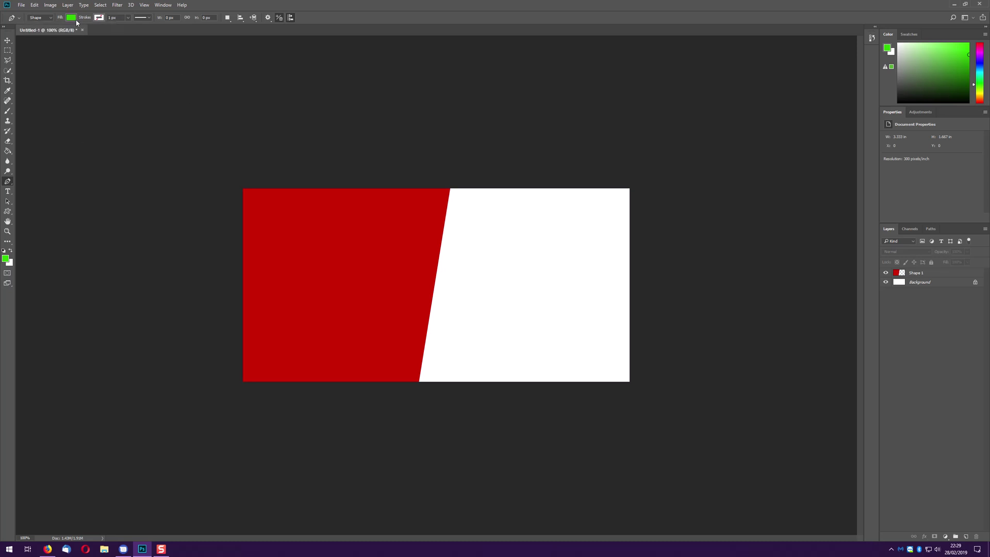
- Draw a green four-corner shape over the right side, meeting the red slanted edge
{"action": "left_click", "coordinate": [457, 181]}
{"action": "left_click", "coordinate": [446, 176]}
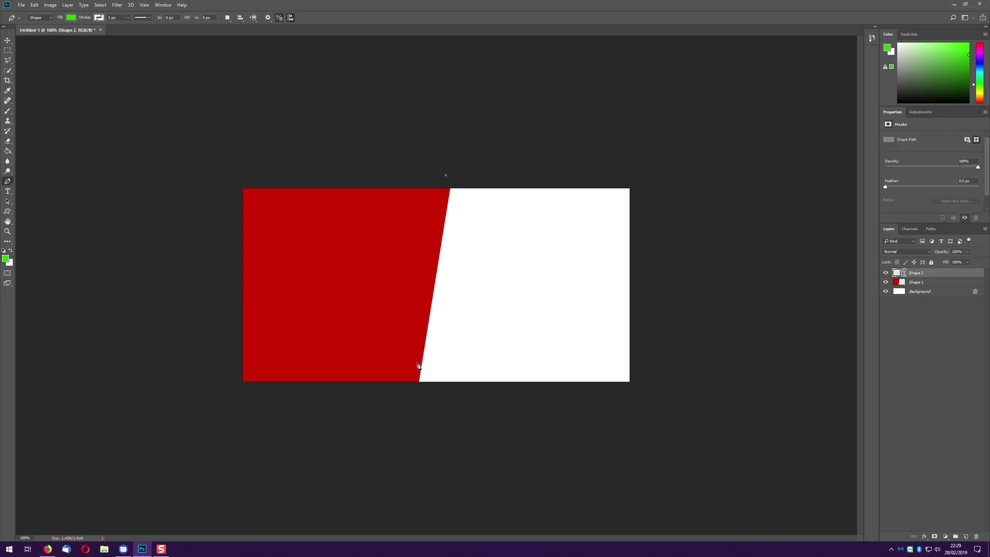
{"action": "left_click", "coordinate": [411, 392]}
{"action": "left_click", "coordinate": [645, 390]}
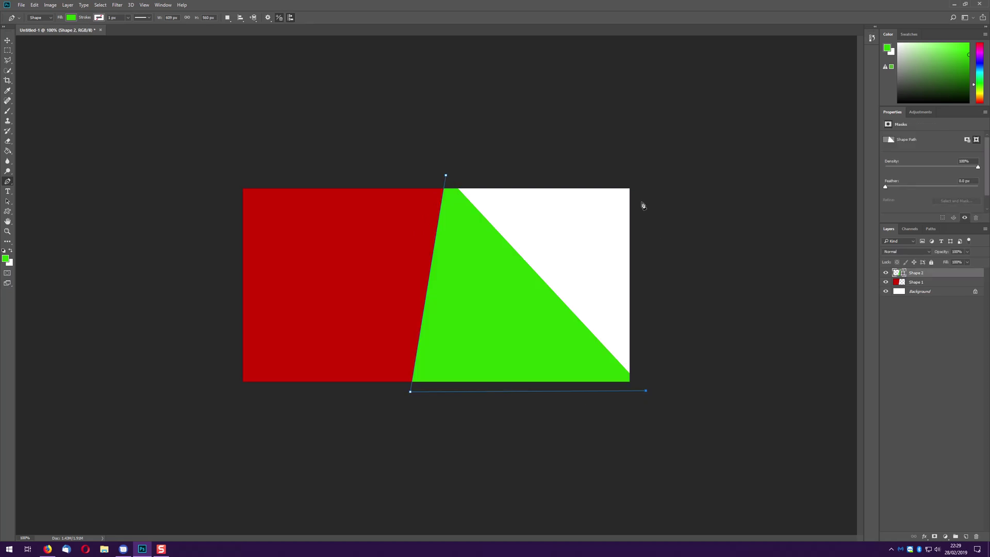
{"action": "left_click", "coordinate": [645, 180]}
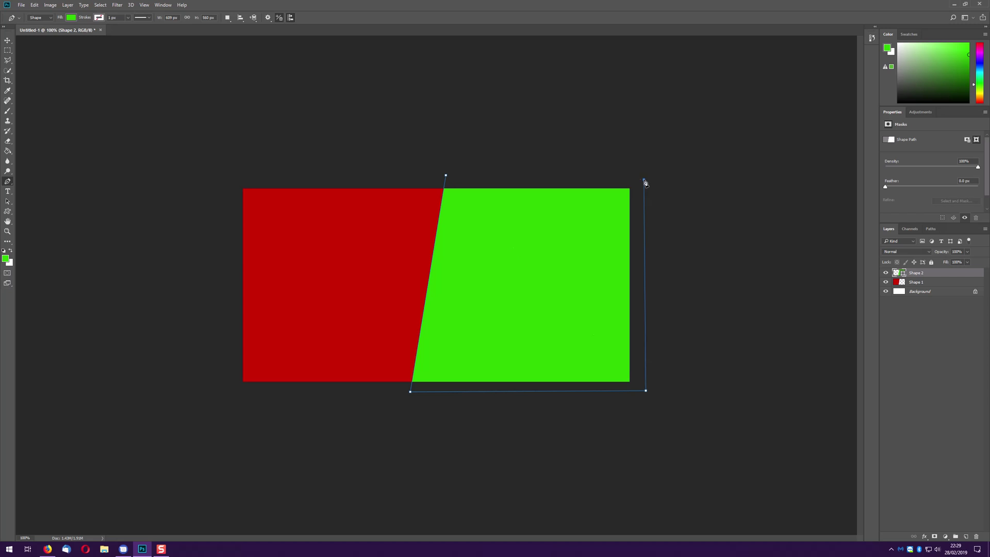
{"action": "left_click", "coordinate": [446, 175]}
- Rasterize the green Shape 2 layer, crop it to the canvas, and deselect
{"action": "right_click", "coordinate": [920, 275]}
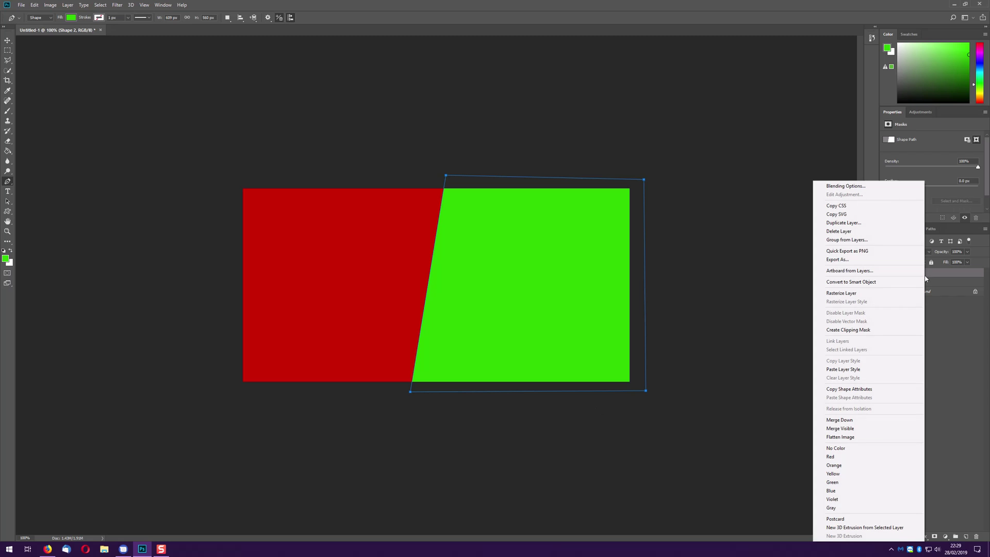
{"action": "left_click", "coordinate": [865, 293]}
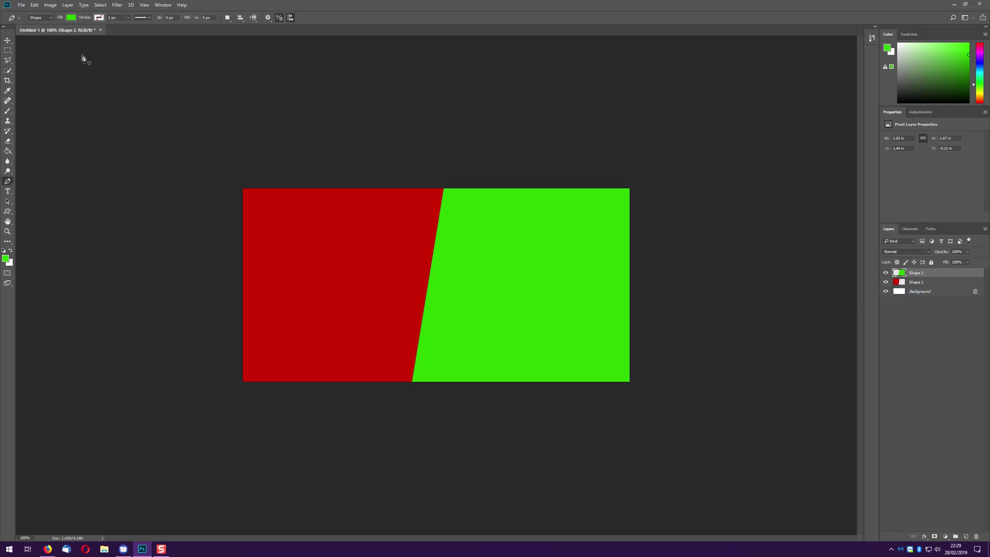
{"action": "key", "text": "ctrl+a"}
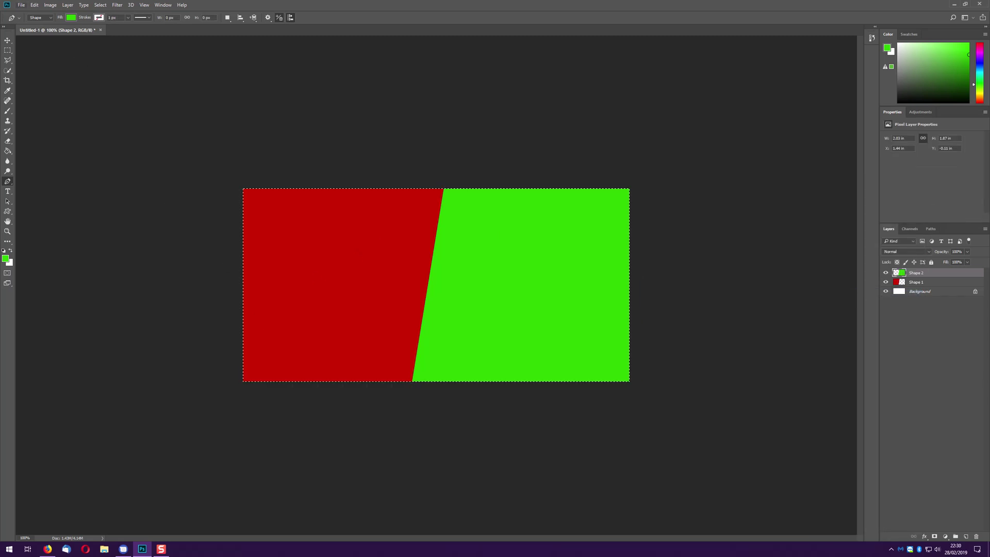
{"action": "left_click", "coordinate": [46, 6]}
{"action": "left_click", "coordinate": [62, 85]}
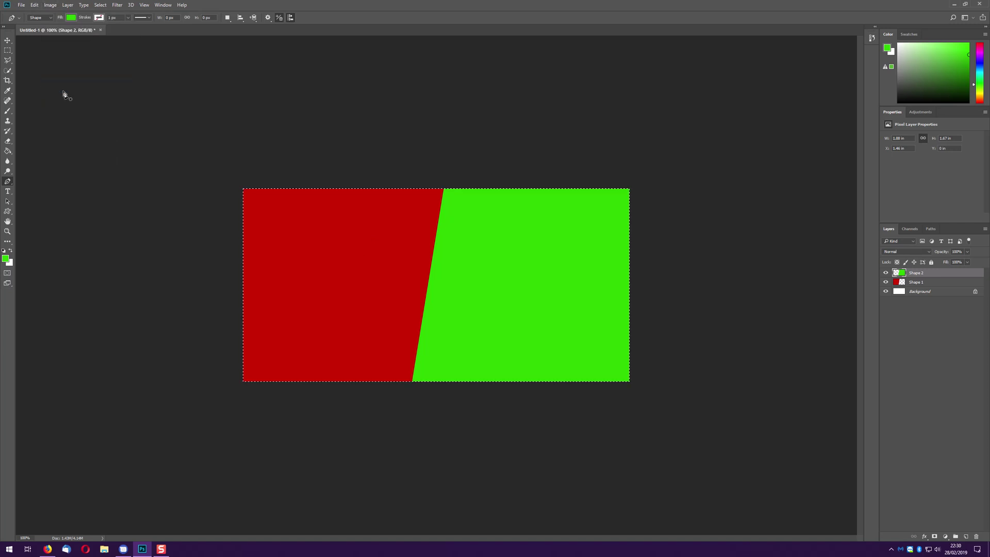
{"action": "key", "text": "ctrl+d"}
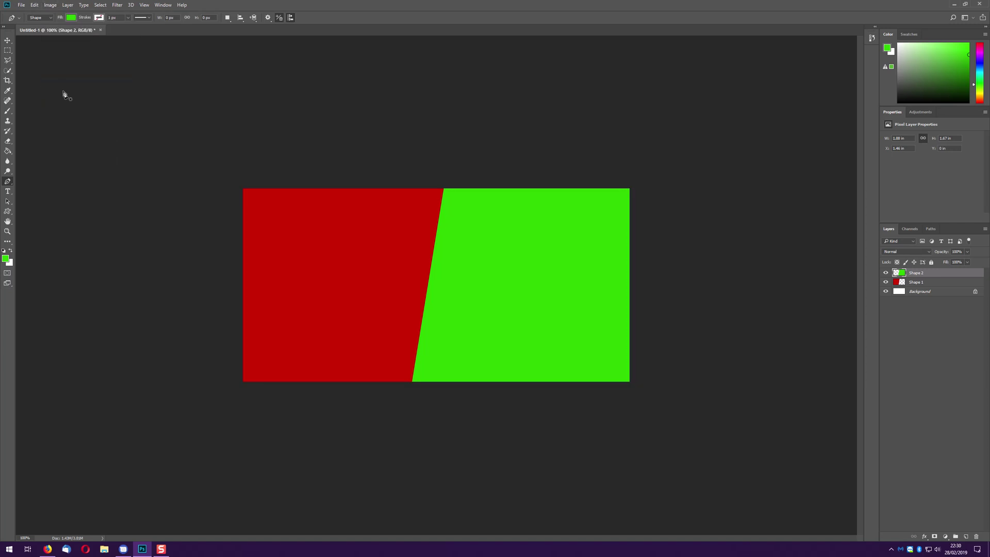
{"action": "left_click", "coordinate": [9, 44]}
{"action": "left_click", "coordinate": [10, 43]}
{"action": "left_click", "coordinate": [220, 135]}
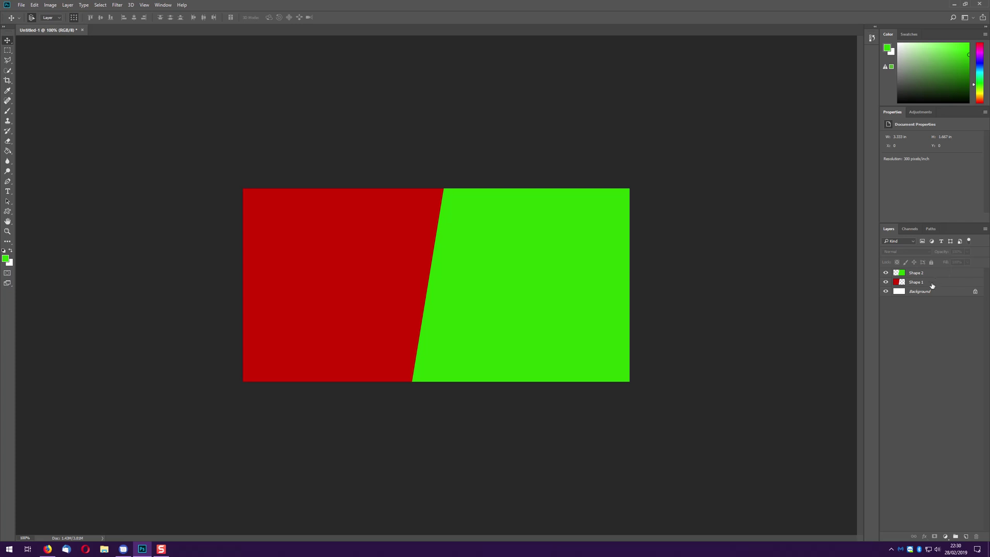
- Keep Shape 2 above Shape 1 and transform the red shape to about 62% width
{"action": "left_click_drag", "start_coordinate": [937, 279], "coordinate": [931, 271]}
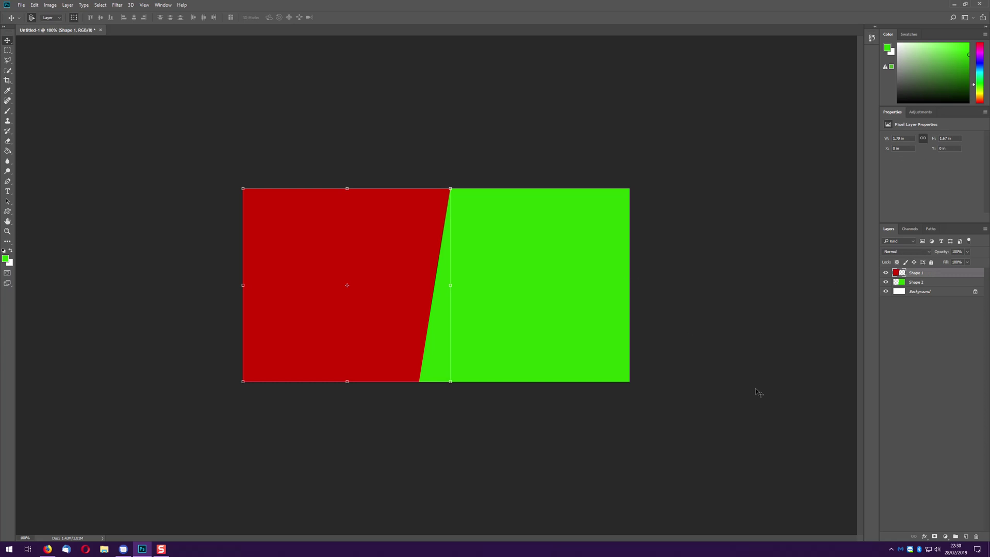
{"action": "left_click_drag", "start_coordinate": [449, 286], "coordinate": [562, 297]}
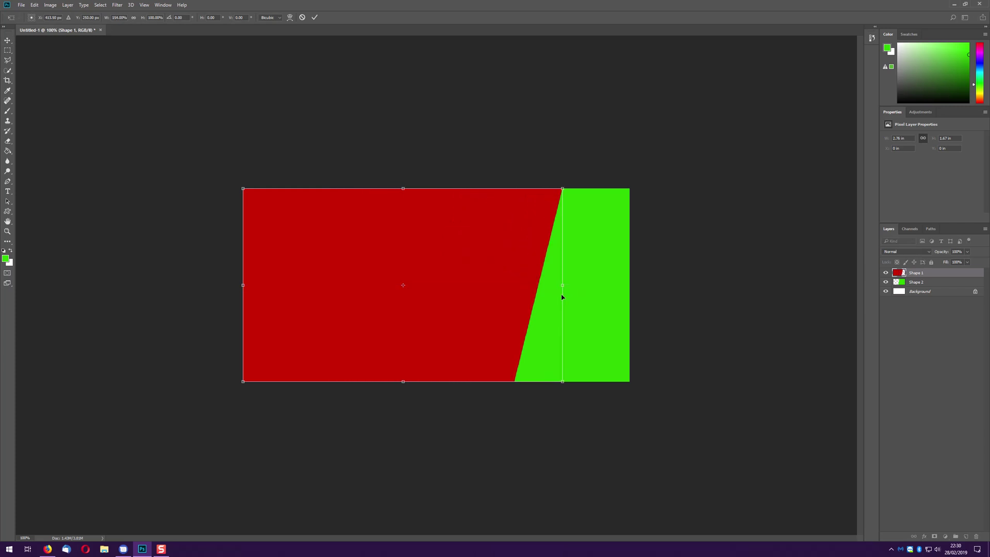
{"action": "left_click", "coordinate": [314, 17]}
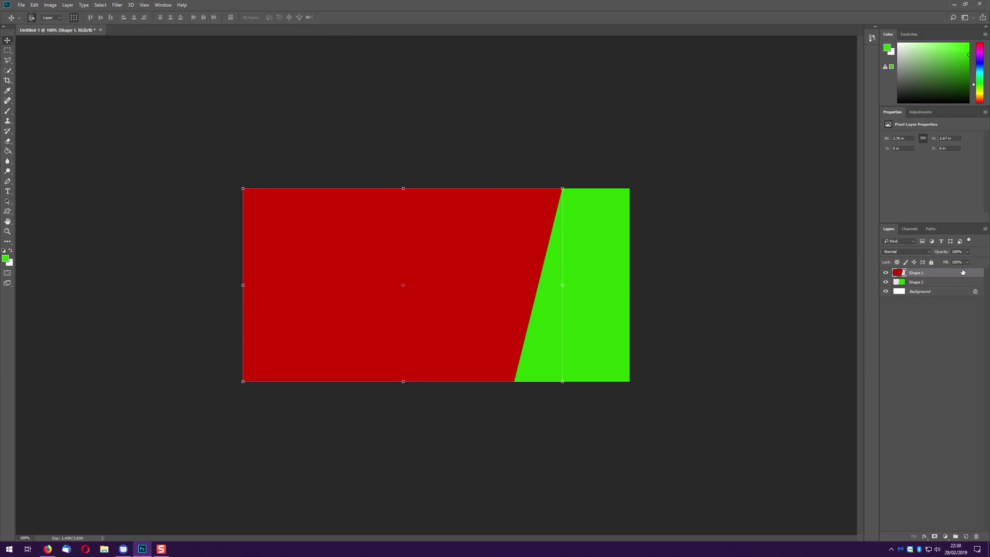
{"action": "left_click_drag", "start_coordinate": [941, 277], "coordinate": [941, 272]}
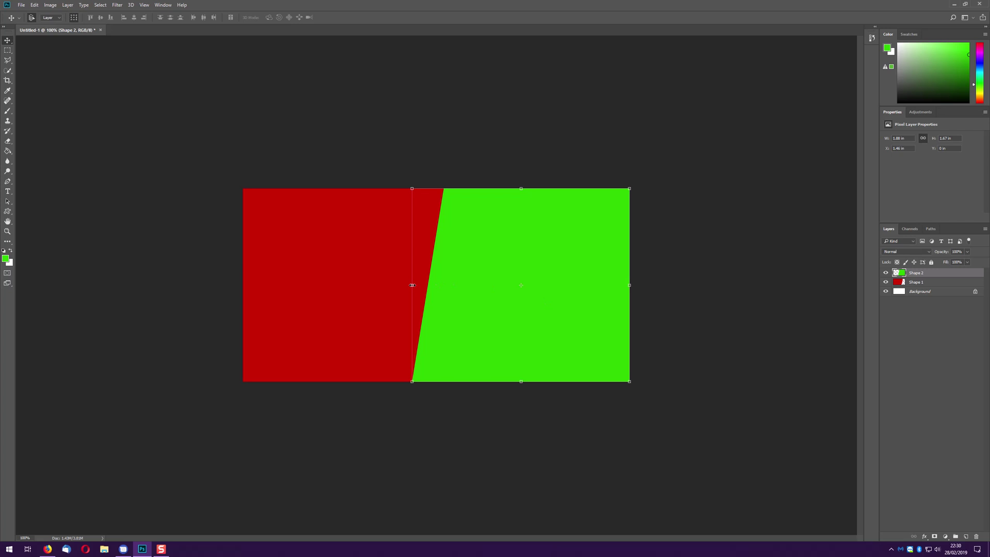
{"action": "left_click", "coordinate": [924, 281]}
{"action": "left_click_drag", "start_coordinate": [562, 285], "coordinate": [447, 291]}
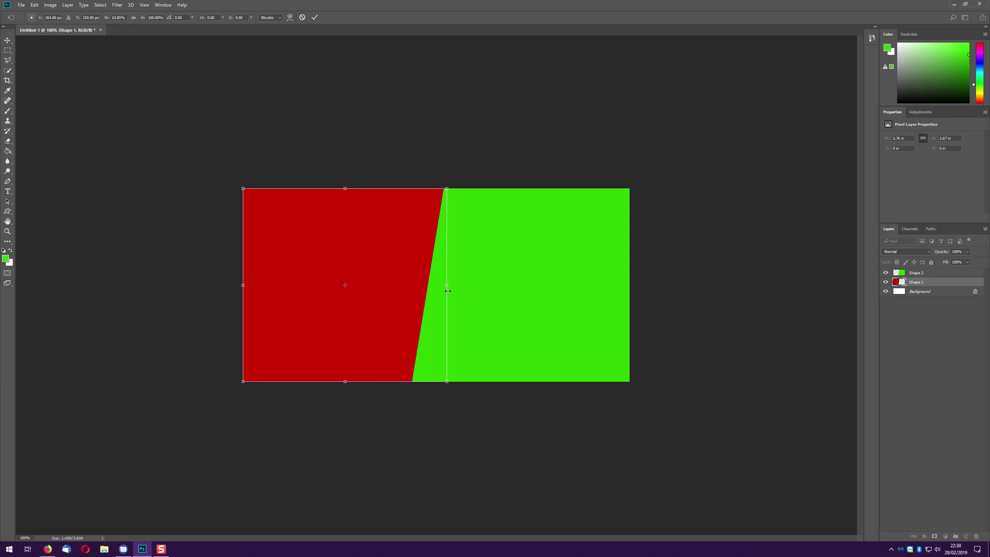
{"action": "left_click", "coordinate": [315, 19]}
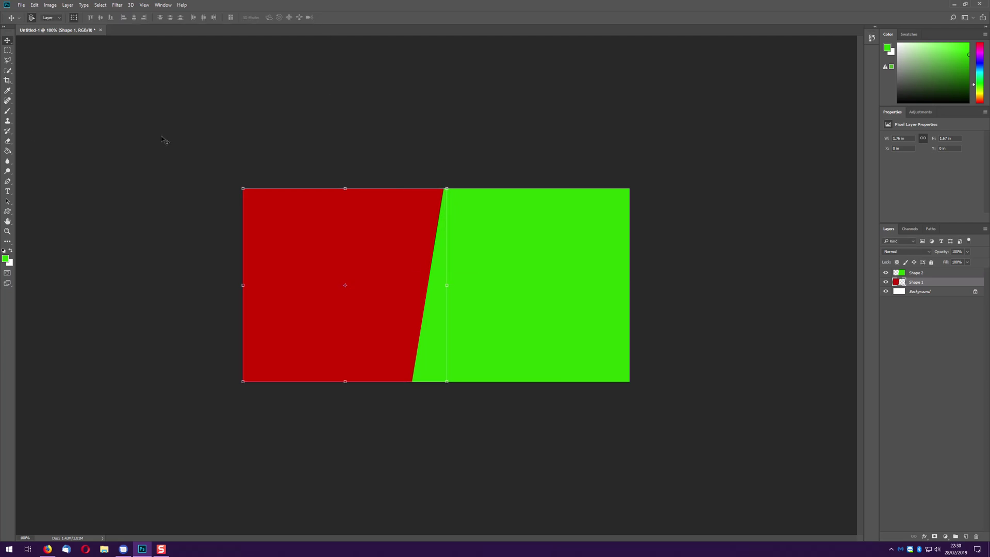
- Place-embed the Modern Warfare 2 Remastered image and shift it left over the red shape
{"action": "left_click", "coordinate": [20, 6]}
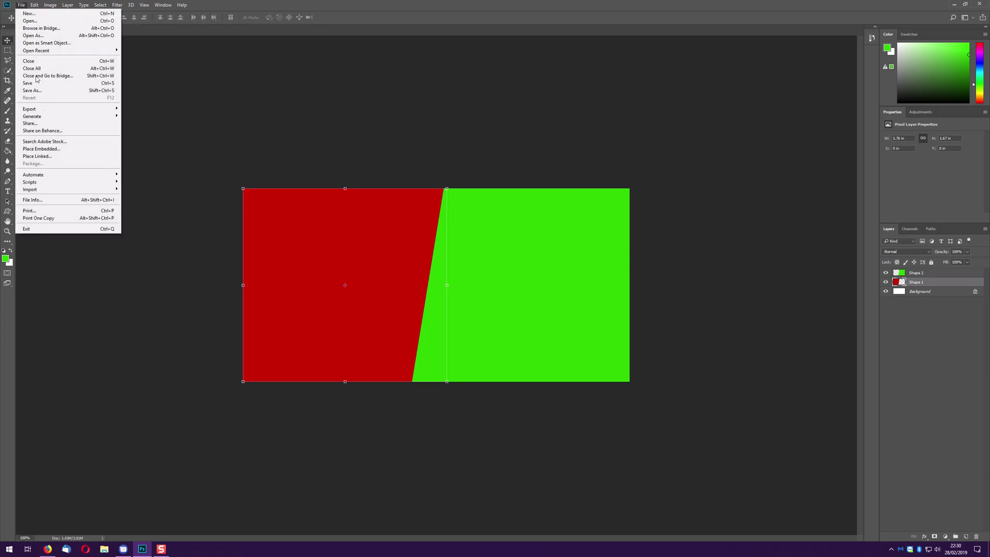
{"action": "left_click", "coordinate": [61, 149]}
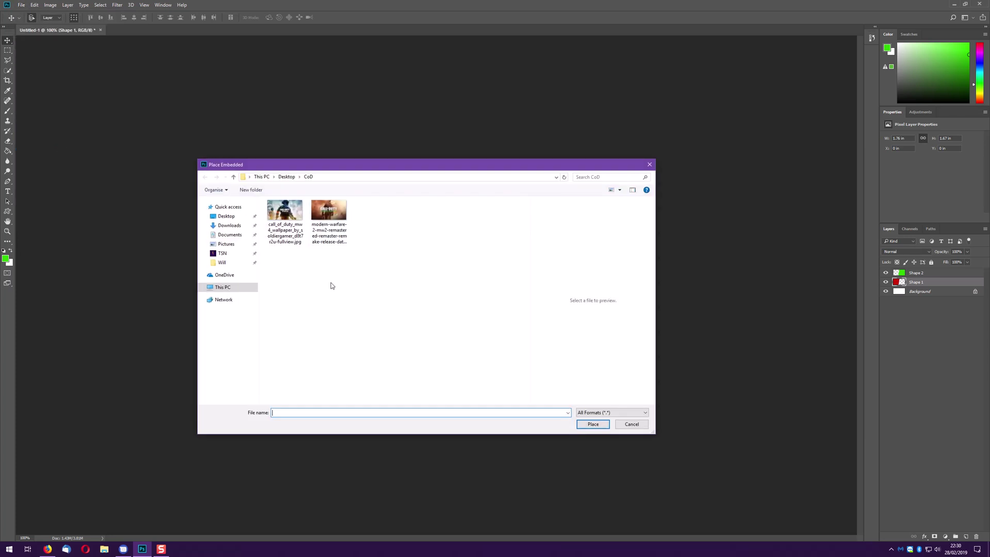
{"action": "mouse_move", "coordinate": [341, 167]}
{"action": "left_mouse_down"}
{"action": "mouse_move", "coordinate": [405, 257]}
{"action": "mouse_move", "coordinate": [394, 258]}
{"action": "mouse_move", "coordinate": [353, 164]}
{"action": "left_mouse_up"}
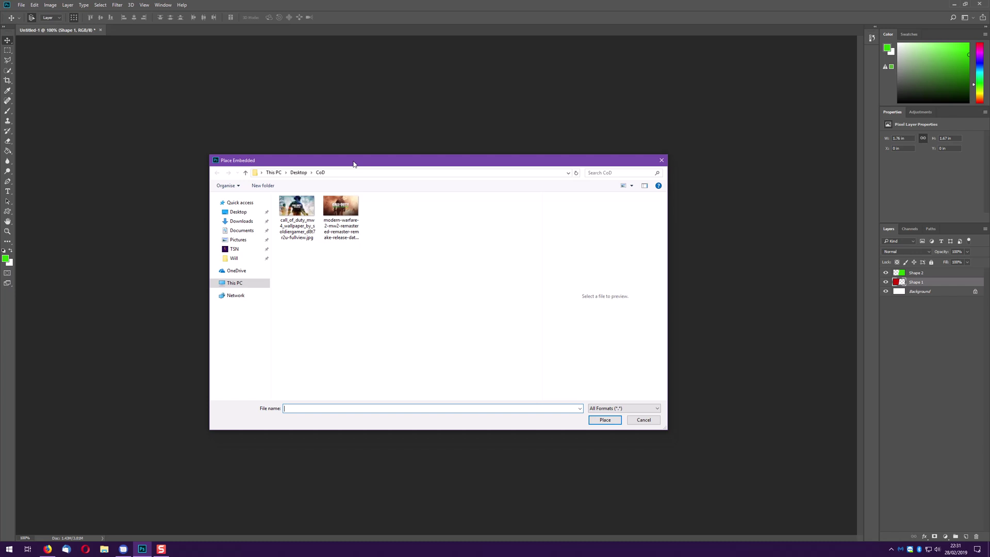
{"action": "left_click_drag", "start_coordinate": [354, 163], "coordinate": [326, 183]}
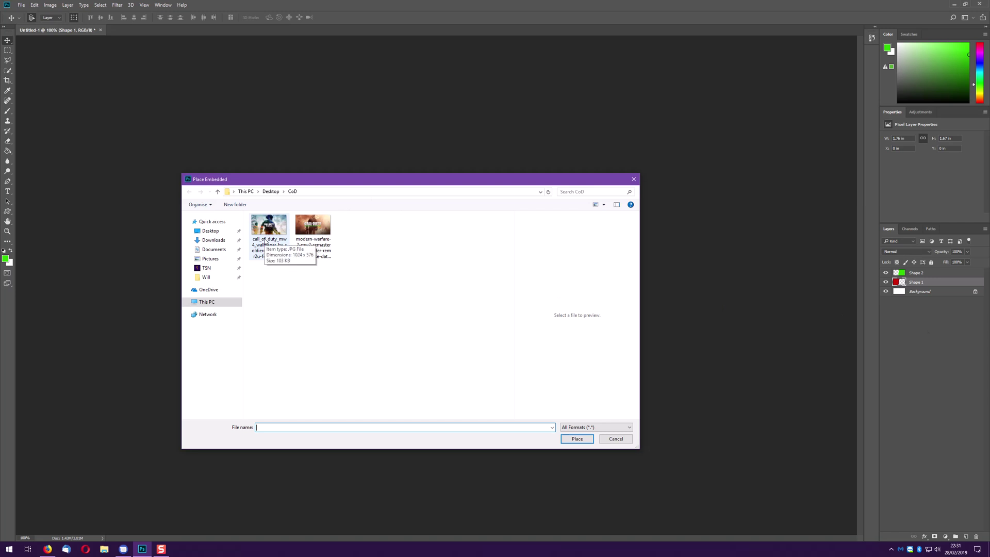
{"action": "double_click", "coordinate": [313, 227]}
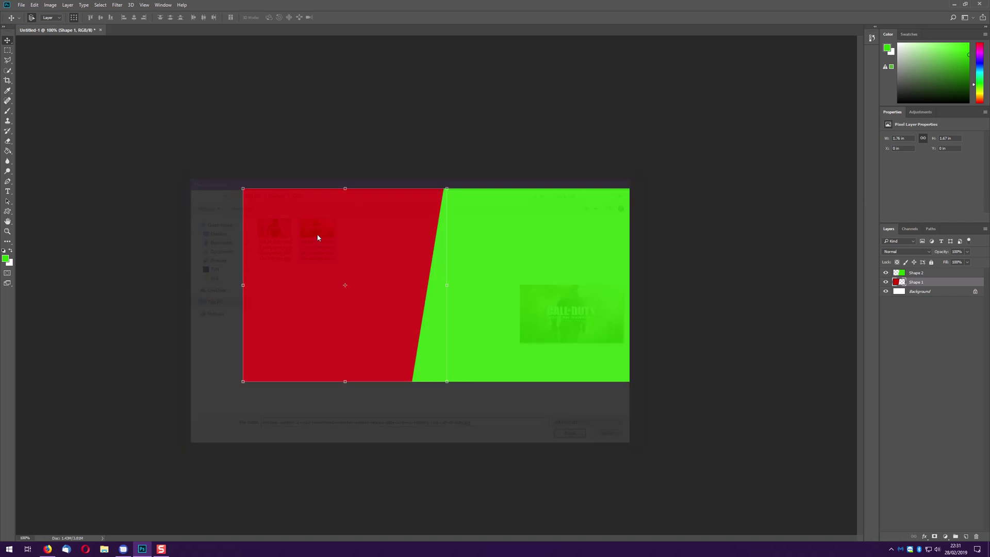
{"action": "left_click_drag", "start_coordinate": [367, 287], "coordinate": [264, 290]}
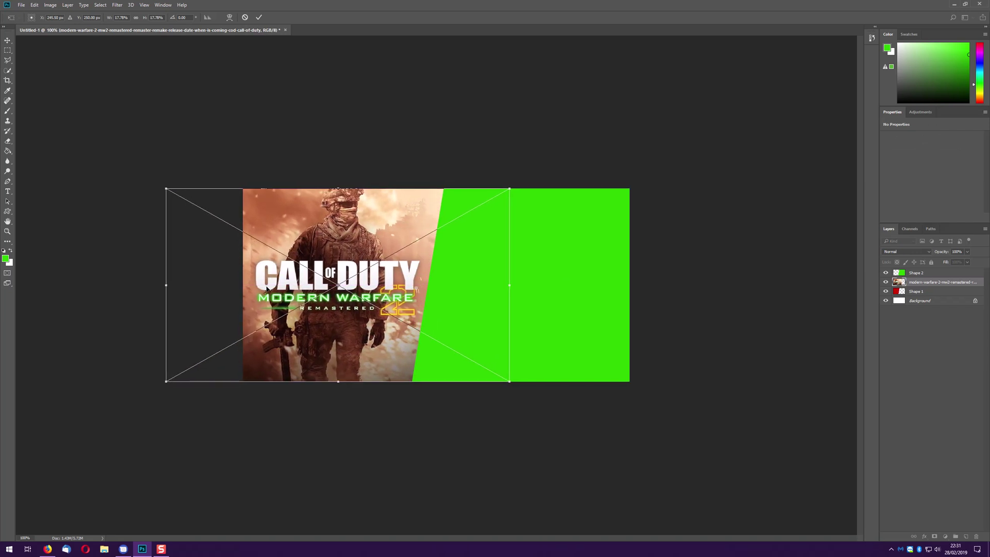
{"action": "left_click", "coordinate": [259, 17]}
- Place-embed the call_of_duty_mw4 wallpaper and move it toward the canvas's right side
{"action": "left_click", "coordinate": [22, 5]}
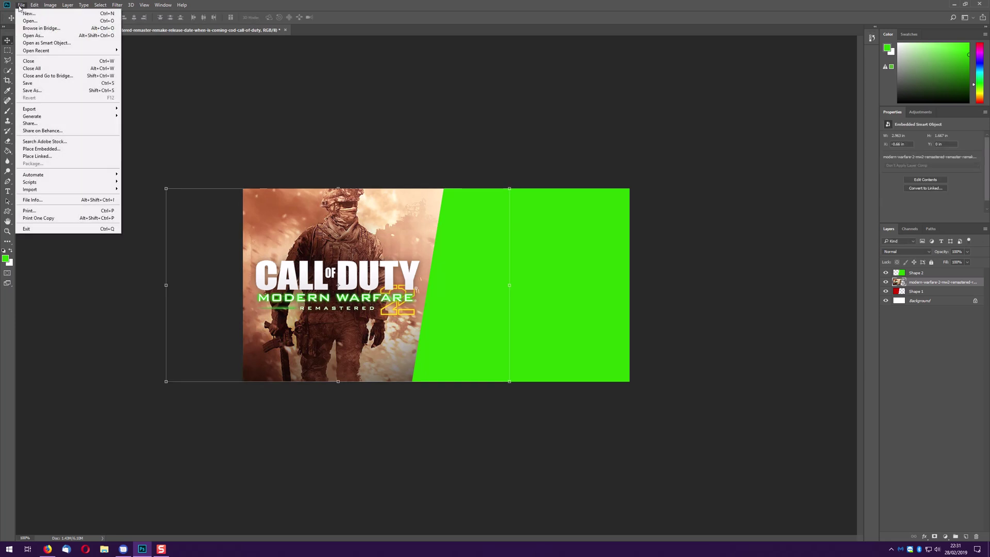
{"action": "left_click", "coordinate": [63, 151]}
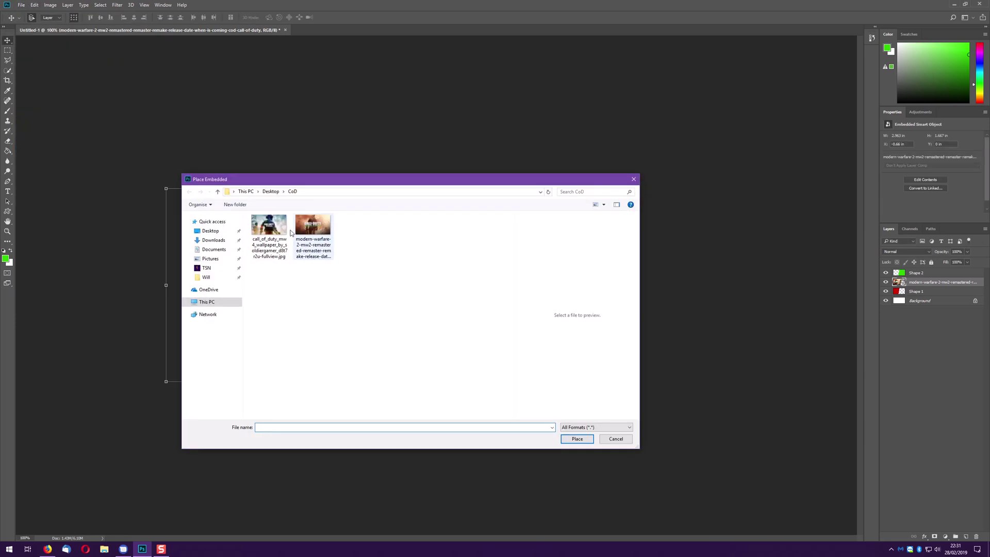
{"action": "double_click", "coordinate": [278, 235]}
{"action": "left_click_drag", "start_coordinate": [325, 255], "coordinate": [428, 279]}
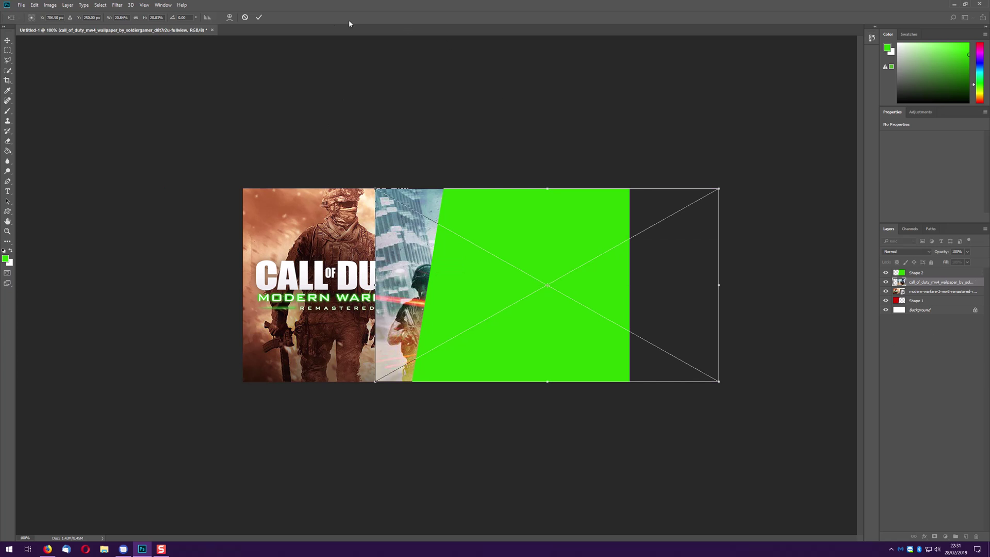
{"action": "left_click", "coordinate": [260, 19]}
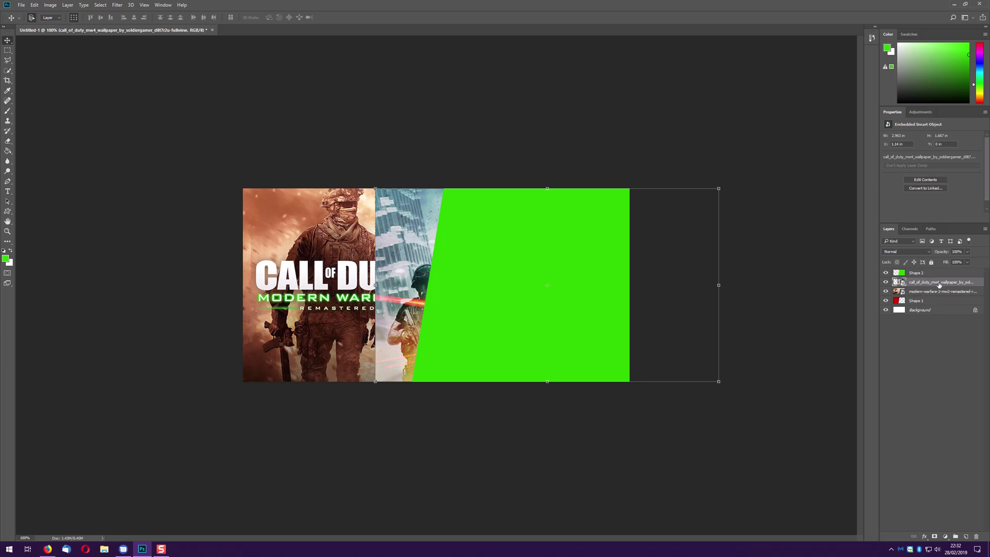
- Drag the call_of_duty_mw4 wallpaper layer above Shape 2 in the Layers panel
{"action": "left_click_drag", "start_coordinate": [939, 284], "coordinate": [938, 272]}
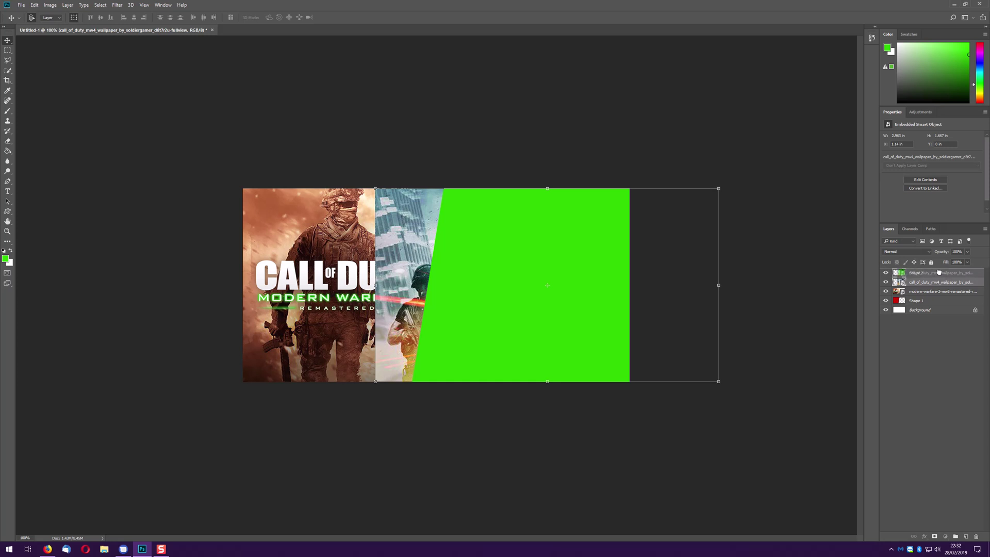
{"action": "left_click_drag", "start_coordinate": [939, 272], "coordinate": [939, 272]}
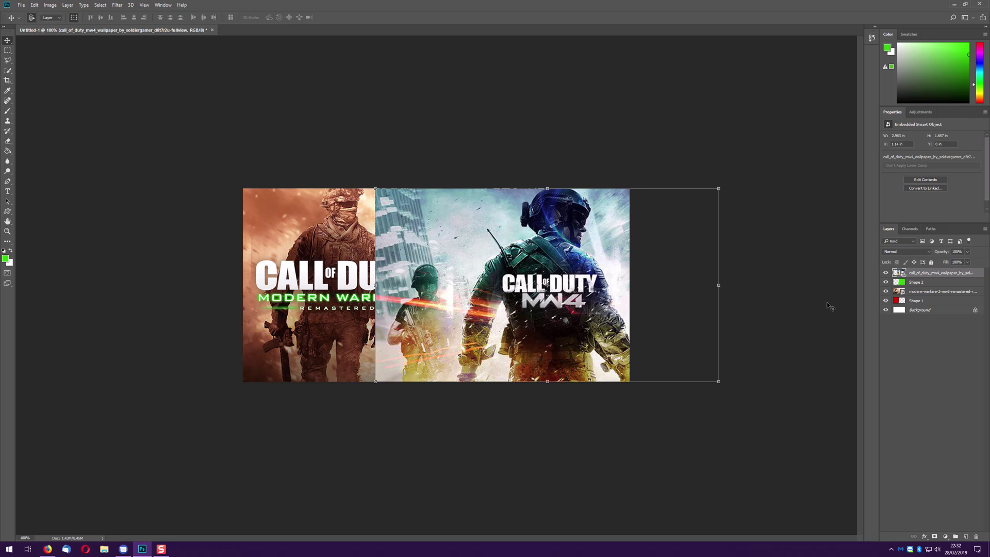
- Clip the MW4 wallpaper layer to the green Shape 2 and clear the selection
{"action": "left_click", "coordinate": [900, 282], "text": "ctrl"}
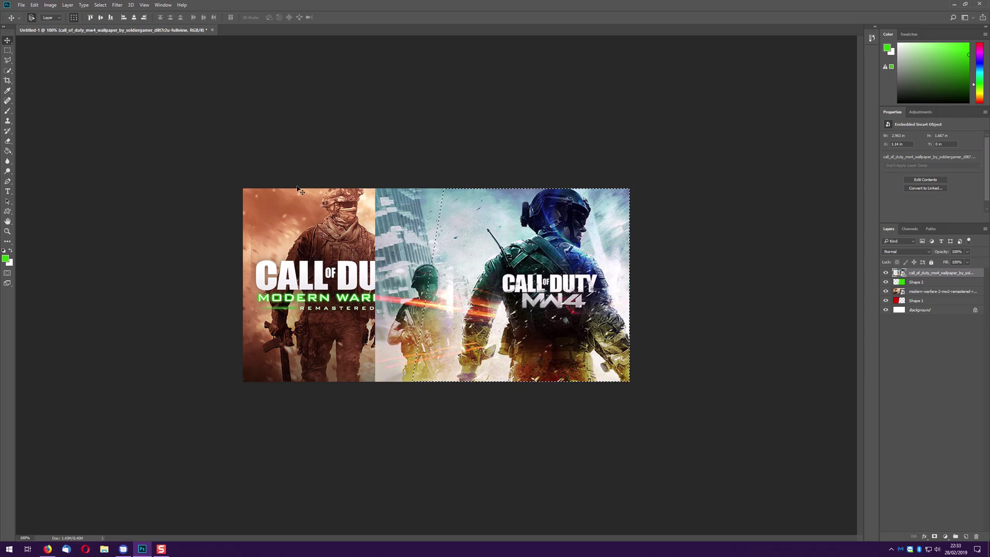
{"action": "left_click", "coordinate": [68, 6]}
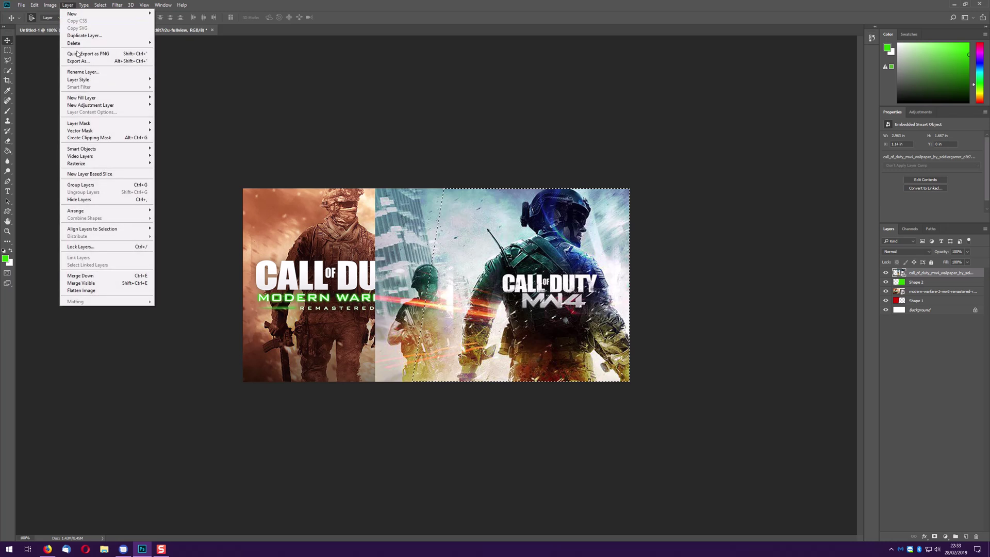
{"action": "left_click", "coordinate": [123, 138]}
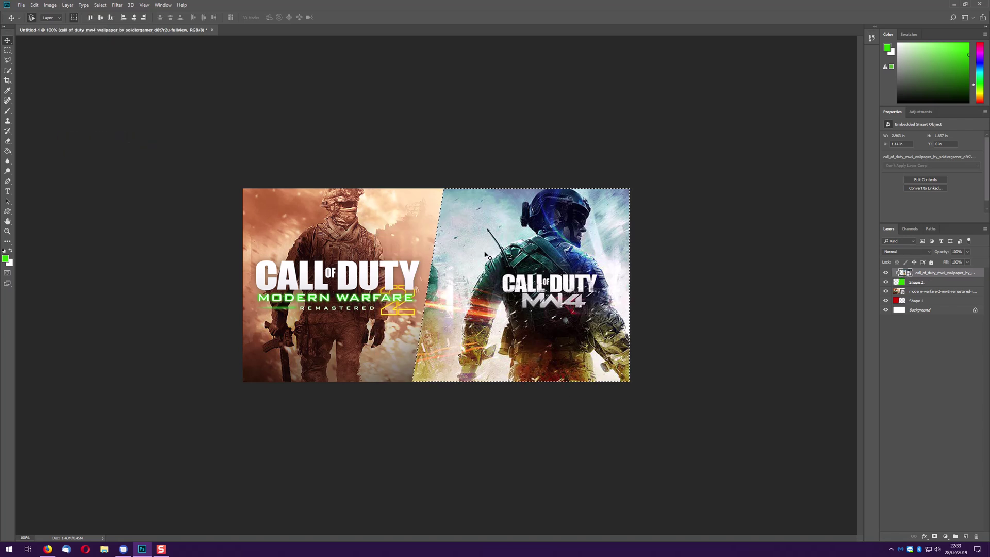
{"action": "key", "text": "ctrl+d"}
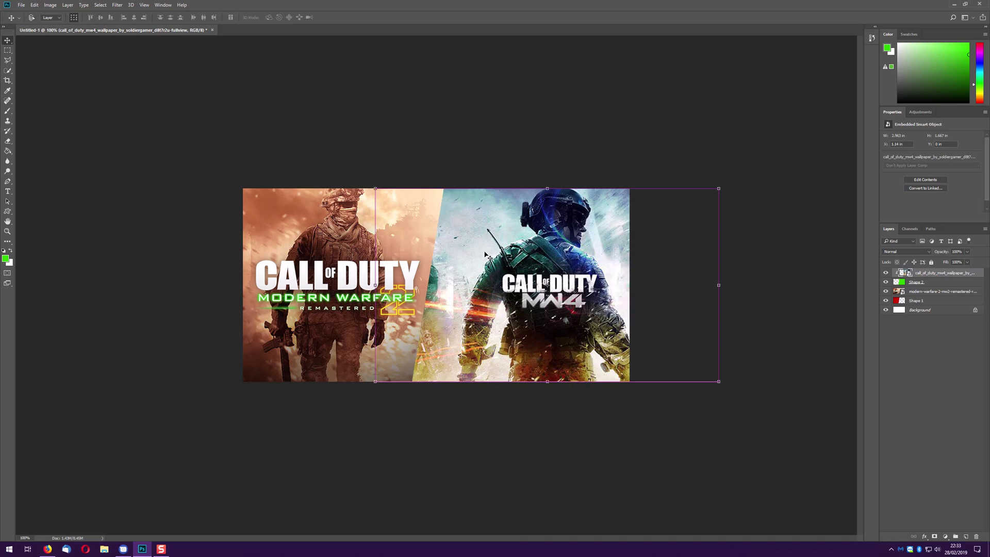
{"action": "left_click", "coordinate": [956, 293]}
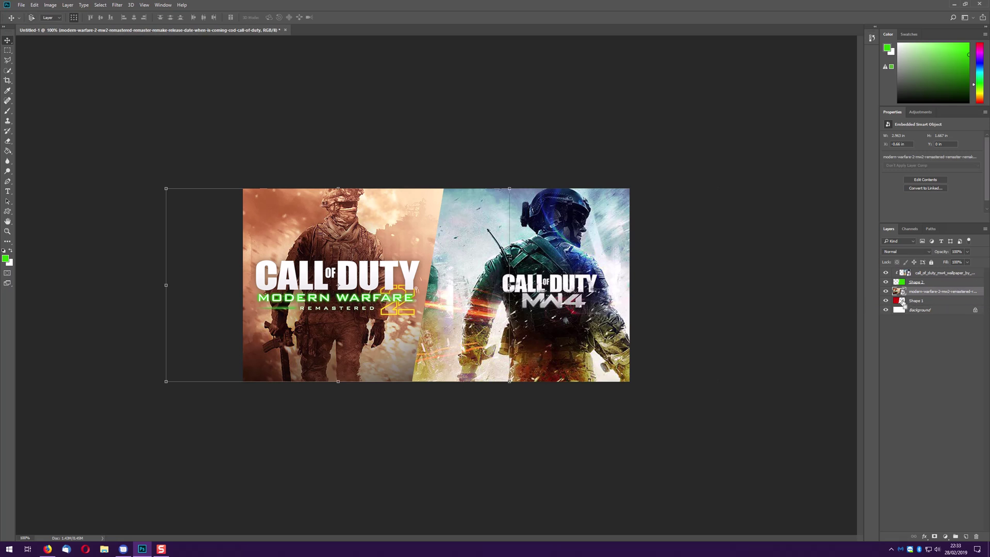
- Clip the Modern Warfare 2 Remastered layer to the red Shape 1 and deselect everything
{"action": "left_click", "coordinate": [901, 303], "text": "ctrl"}
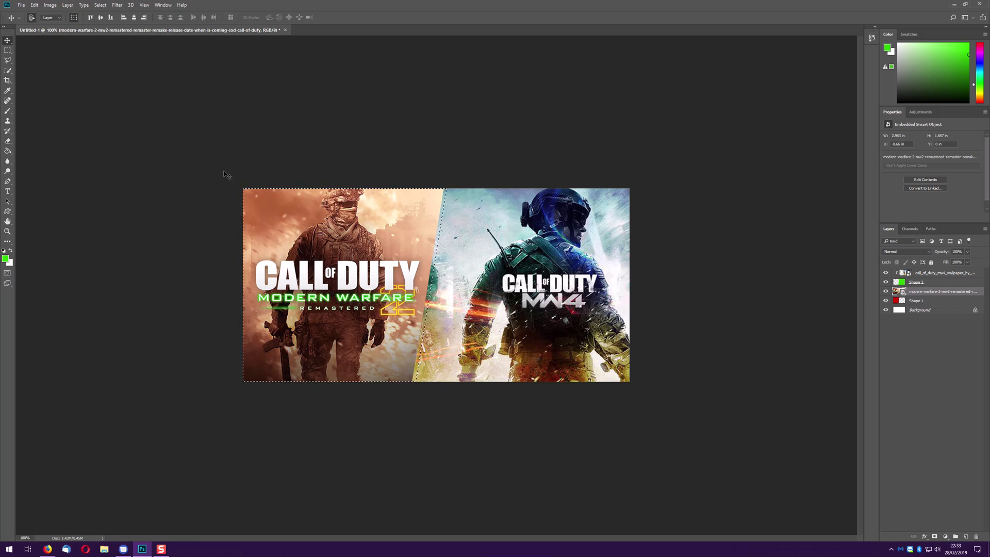
{"action": "left_click", "coordinate": [68, 5]}
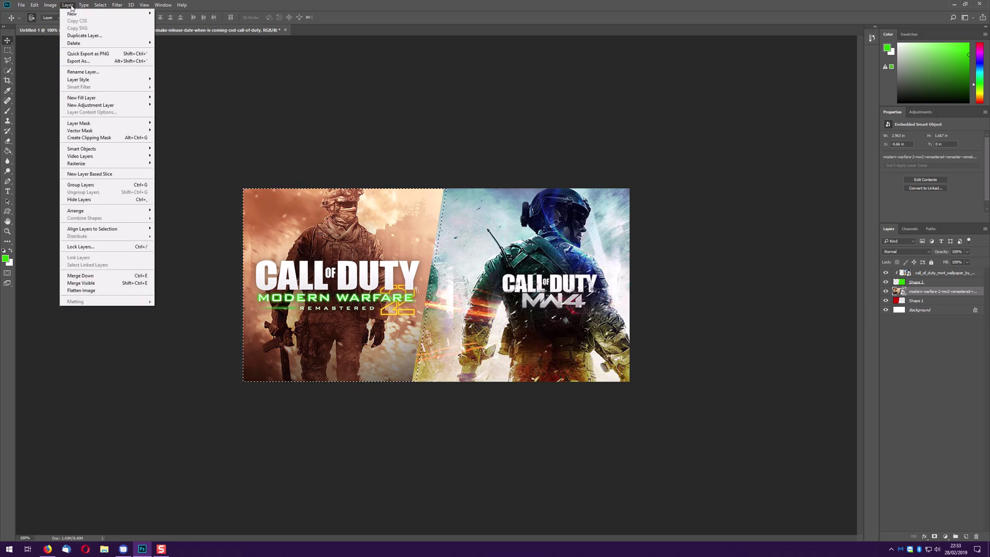
{"action": "left_click", "coordinate": [103, 138]}
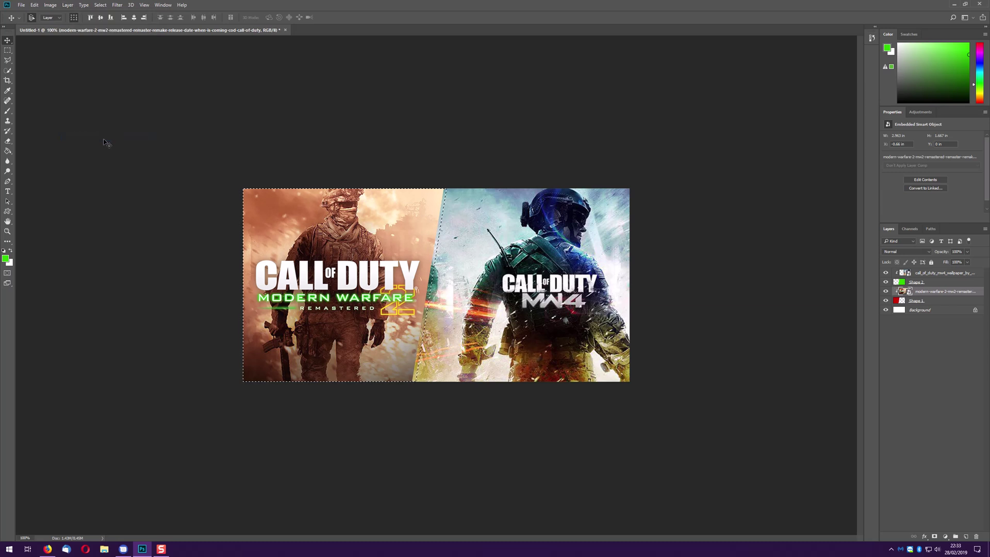
{"action": "key", "text": "ctrl+t"}
{"action": "key", "text": "Return"}
{"action": "left_click", "coordinate": [753, 341]}
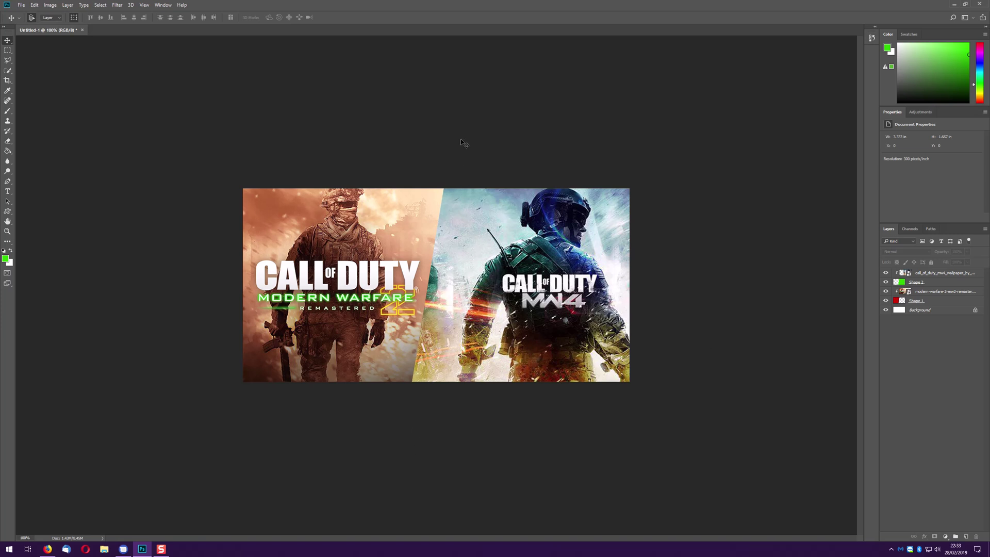
- Nudge the MW4 image slightly left, three arrow-key steps, within its clipped shape
{"action": "left_click", "coordinate": [558, 253]}
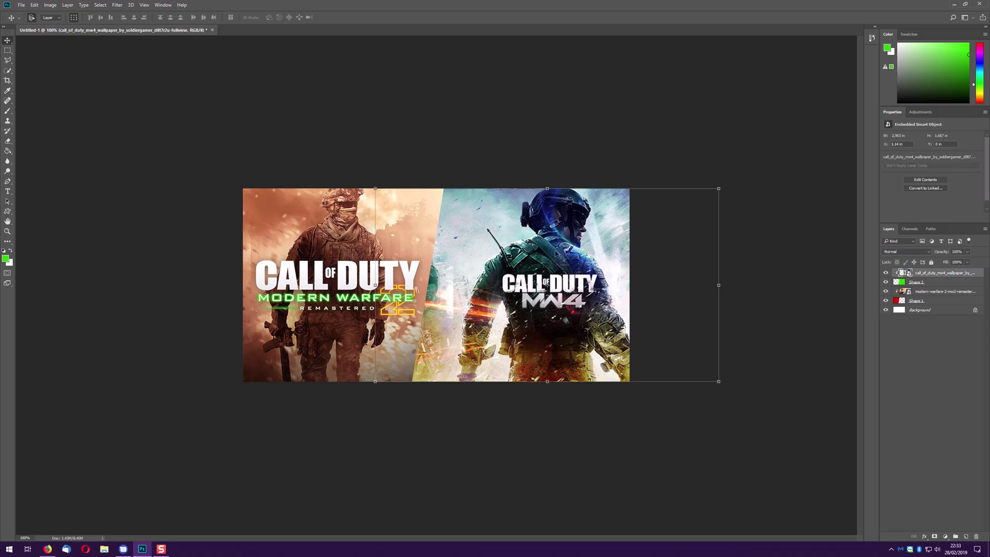
{"action": "key", "text": "Left"}
{"action": "key", "text": "Left"}
{"action": "key", "text": "Left"}
{"action": "key", "text": "Left"}
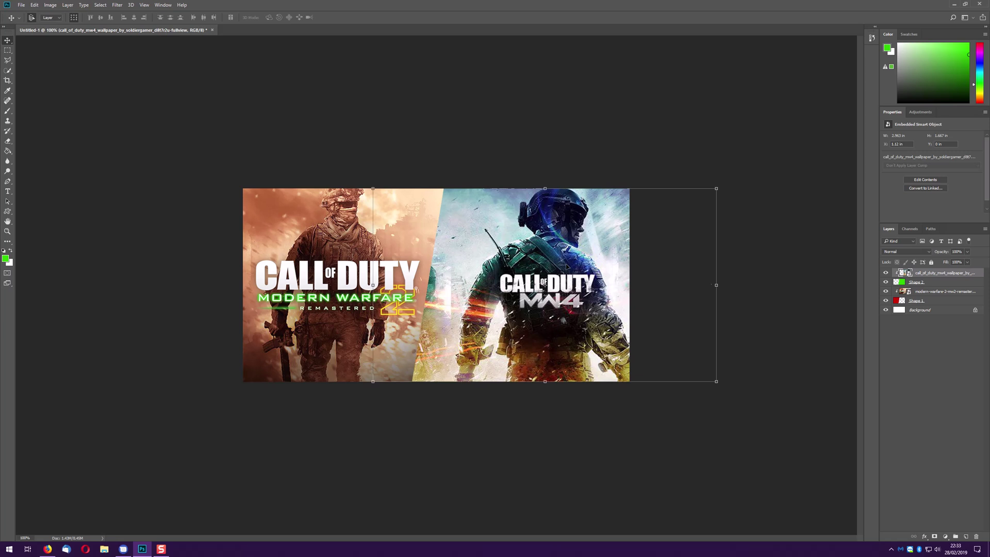
{"action": "key", "text": "Left"}
{"action": "key", "text": "Left"}
{"action": "key", "text": "Left"}
{"action": "key", "text": "Left"}
{"action": "key", "text": "Left"}
{"action": "key", "text": "Left"}
{"action": "key", "text": "Left"}
{"action": "key", "text": "Left"}
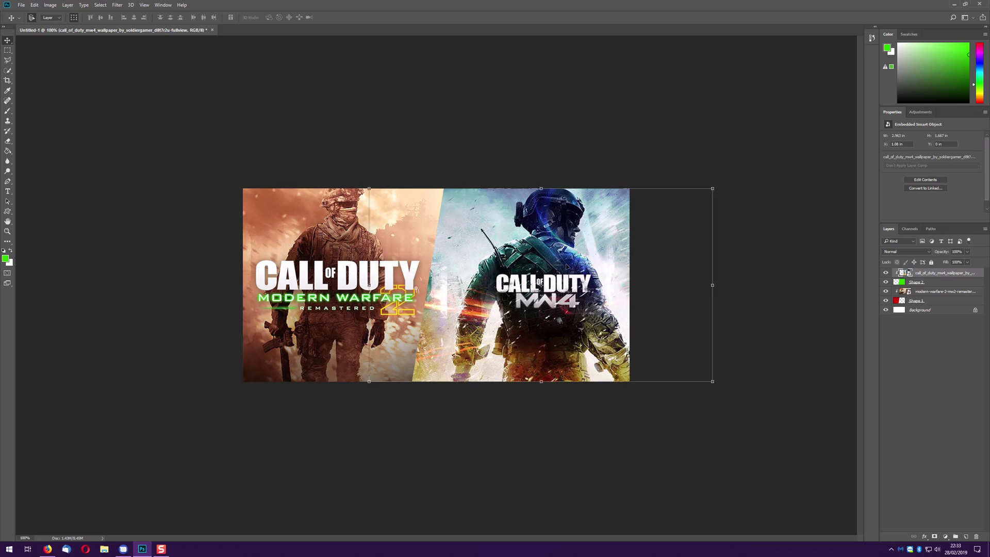
{"action": "key", "text": "Left"}
{"action": "key", "text": "Left"}
{"action": "key", "text": "Left"}
{"action": "key", "text": "Left"}
{"action": "key", "text": "Left"}
{"action": "key", "text": "Left"}
{"action": "key", "text": "Left"}
{"action": "key", "text": "Left"}
{"action": "key", "text": "Left"}
{"action": "key", "text": "Left"}
{"action": "key", "text": "Left"}
{"action": "key", "text": "Left"}
{"action": "key", "text": "Left"}
{"action": "key", "text": "Left"}
{"action": "key", "text": "Left"}
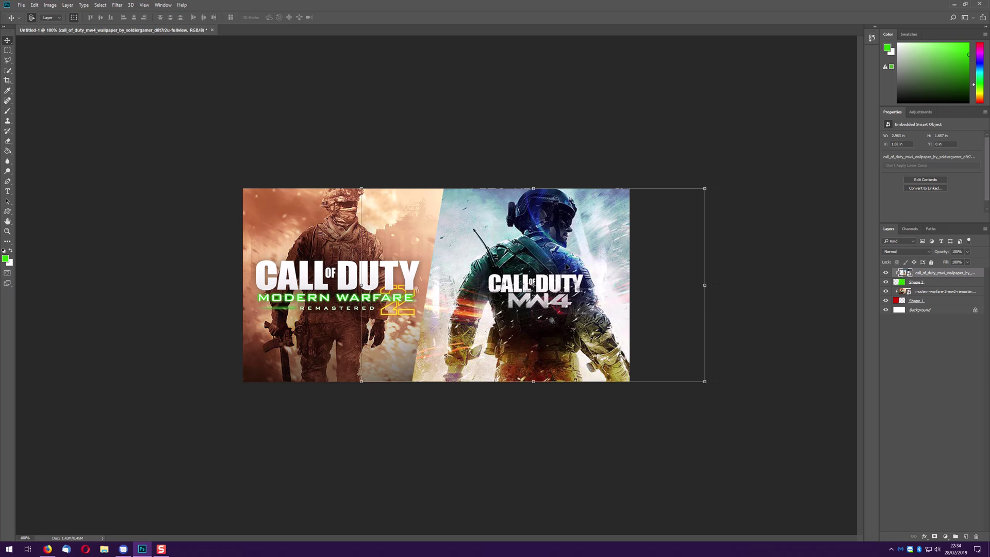
- Nudge the MW2 image one step left, then deselect it
{"action": "left_click", "coordinate": [283, 248]}
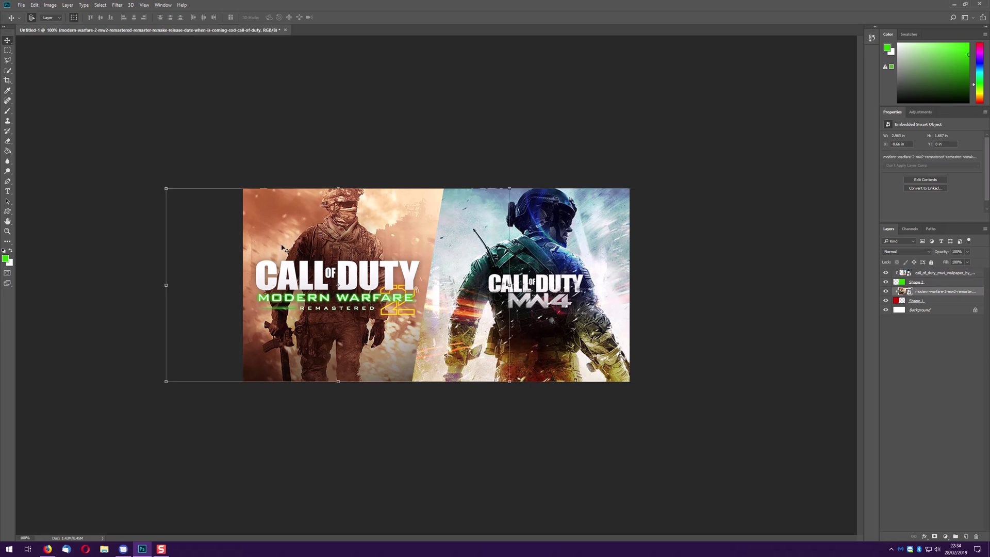
{"action": "key", "text": "Left"}
{"action": "key", "text": "Left"}
{"action": "key", "text": "Left"}
{"action": "key", "text": "Left"}
{"action": "key", "text": "Left"}
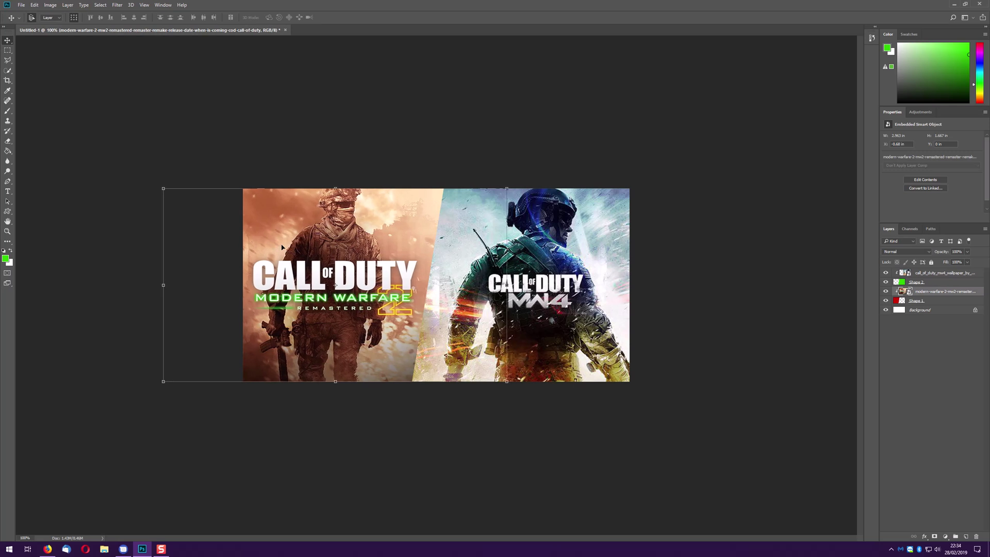
{"action": "left_click", "coordinate": [395, 135]}
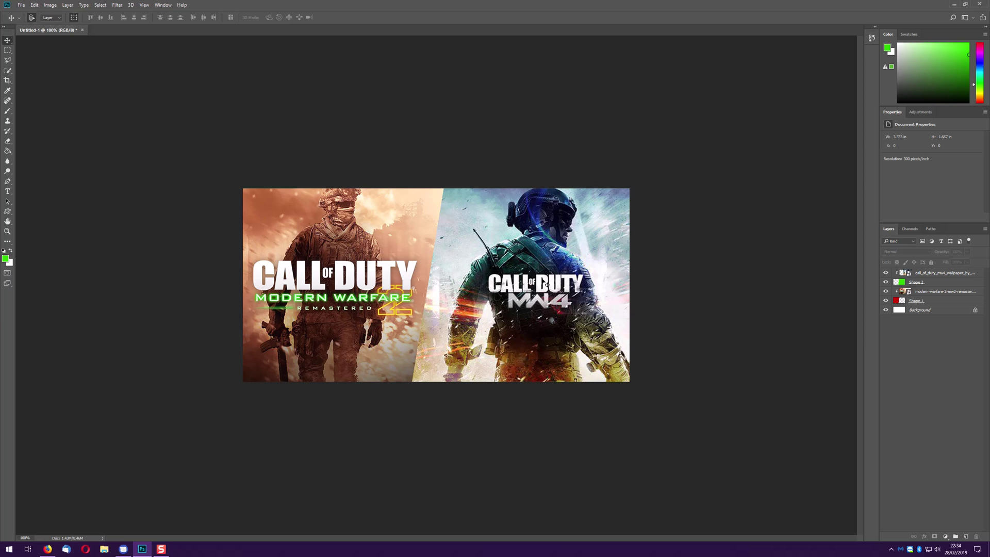
- Hide both game images and move Shape 1 with the MW2 layer to the top of the Layers panel
{"action": "left_click", "coordinate": [885, 273]}
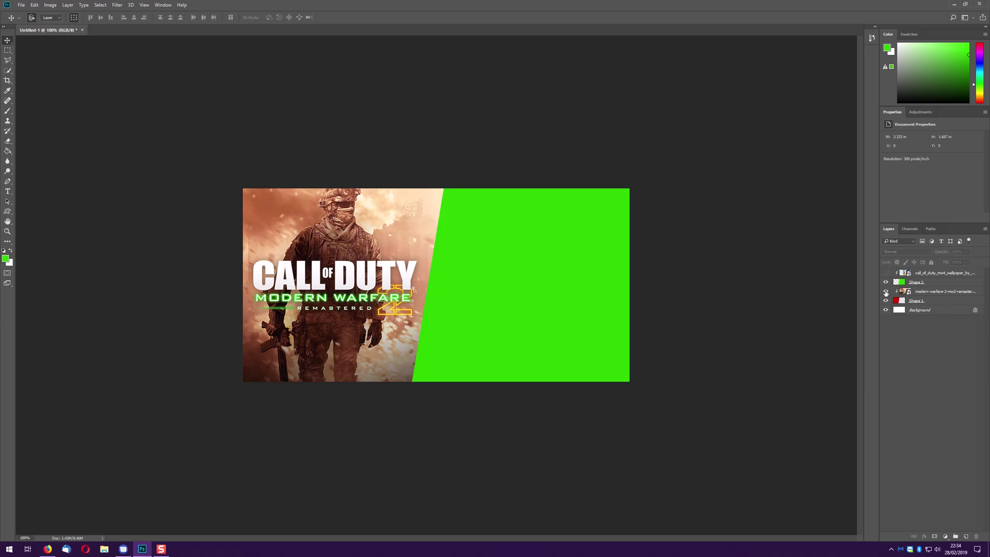
{"action": "left_click", "coordinate": [886, 292]}
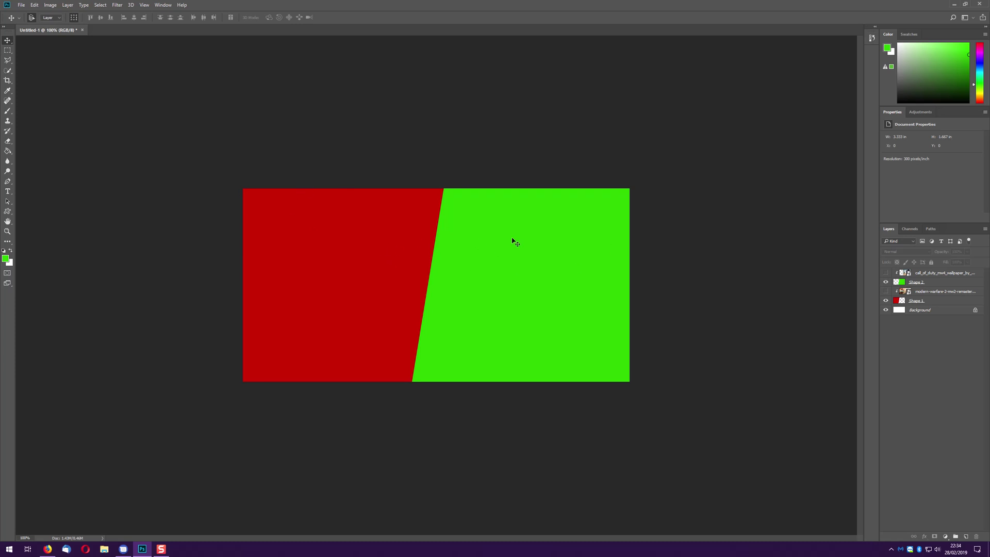
{"action": "left_click", "coordinate": [951, 300]}
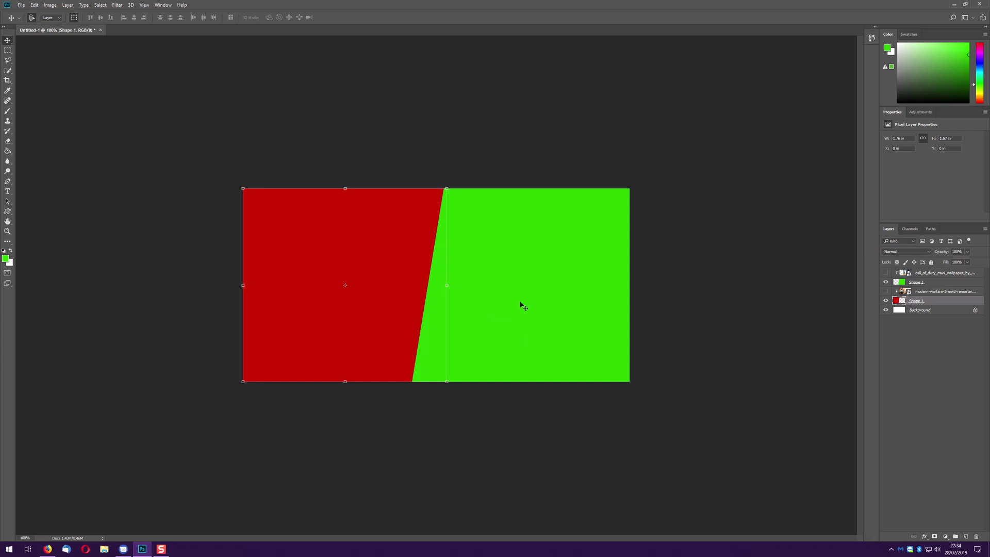
{"action": "left_click", "coordinate": [946, 291], "text": "shift"}
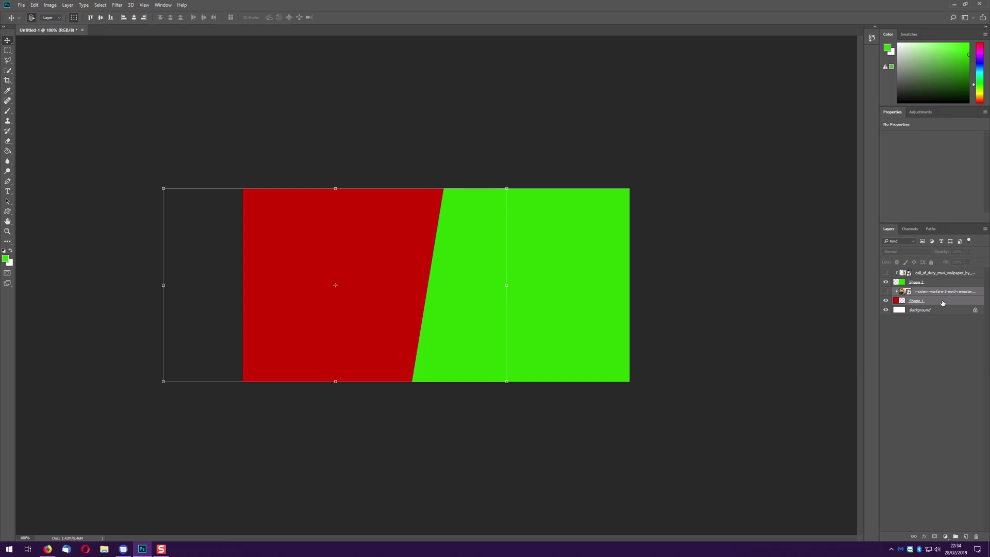
{"action": "left_click", "coordinate": [941, 276], "text": "shift"}
{"action": "left_click_drag", "start_coordinate": [942, 276], "coordinate": [942, 268]}
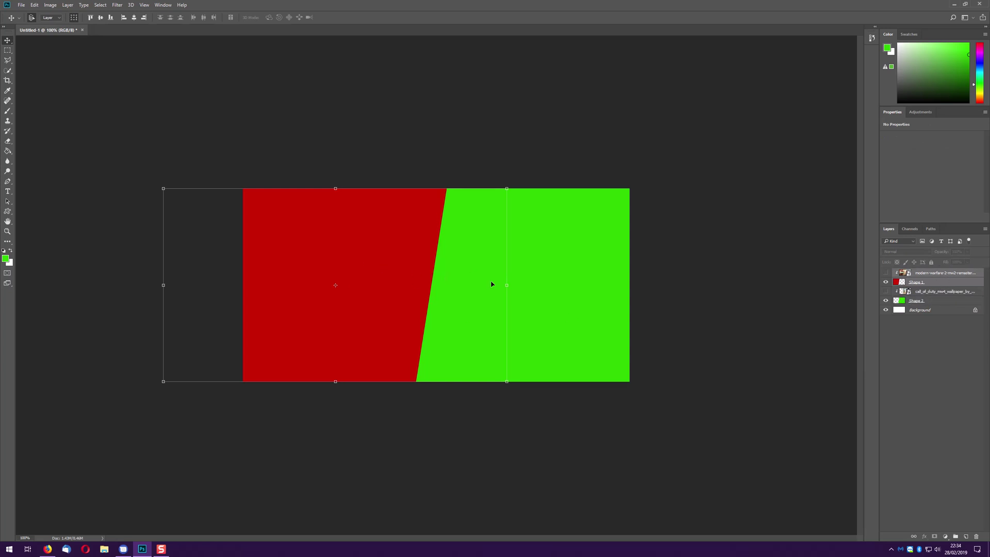
- Undo an accidental stretch of the selected layers, commit, and reselect the red shape
{"action": "left_click_drag", "start_coordinate": [505, 286], "coordinate": [534, 286]}
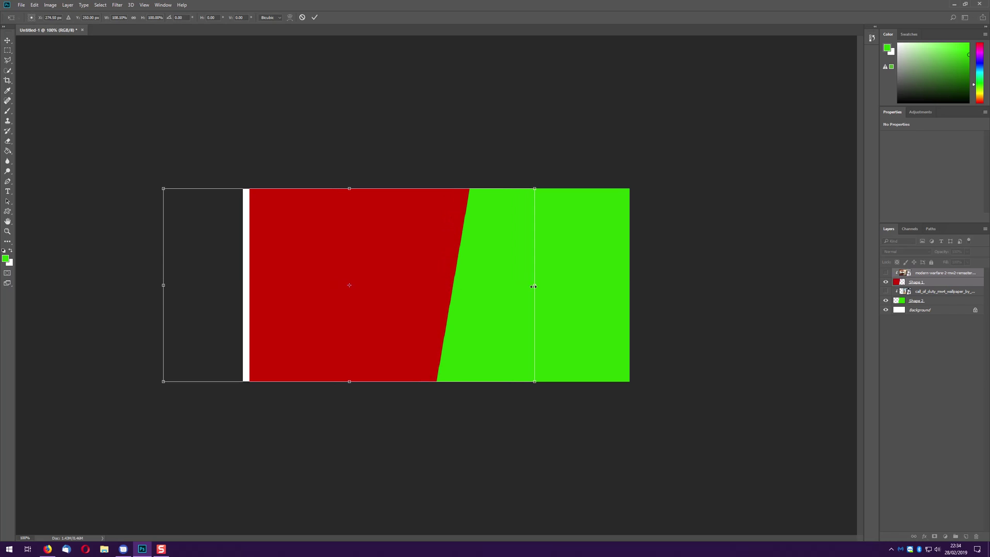
{"action": "key", "text": "ctrl+z"}
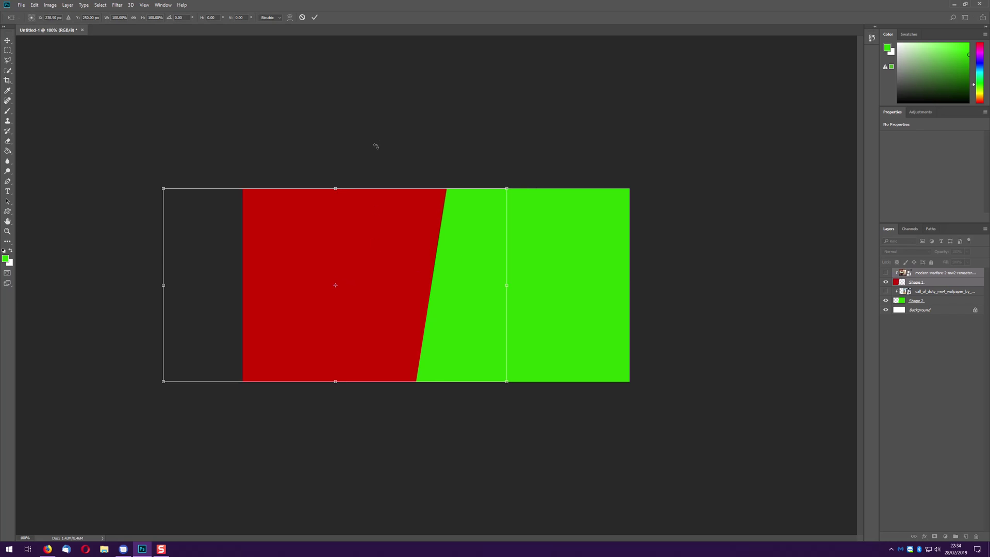
{"action": "left_click", "coordinate": [315, 17]}
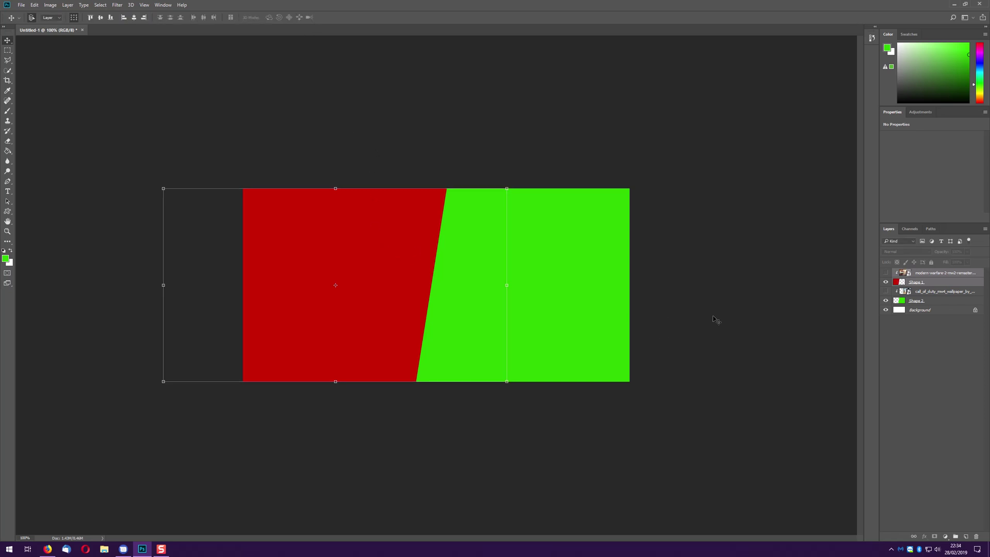
{"action": "left_click", "coordinate": [733, 325]}
{"action": "left_click", "coordinate": [348, 249]}
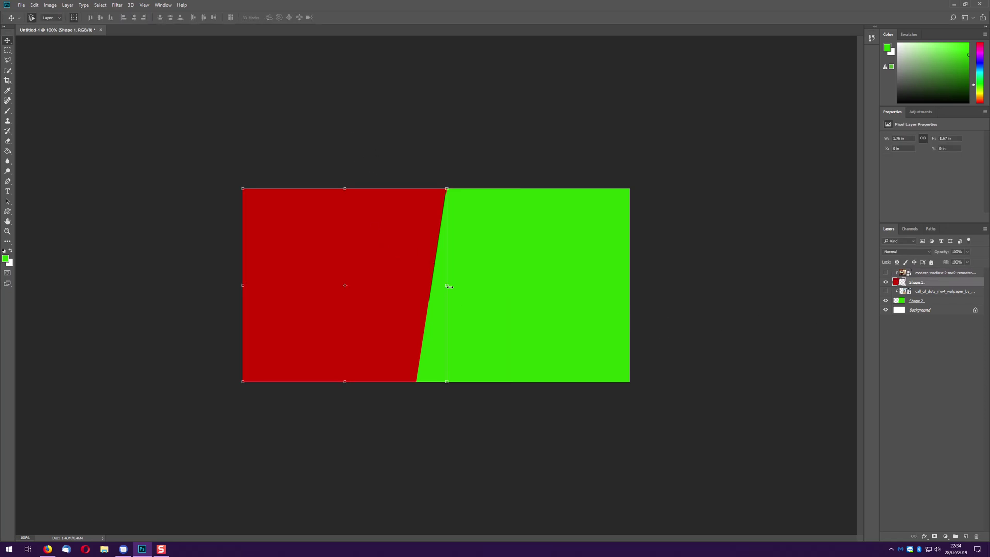
{"action": "left_click", "coordinate": [536, 267]}
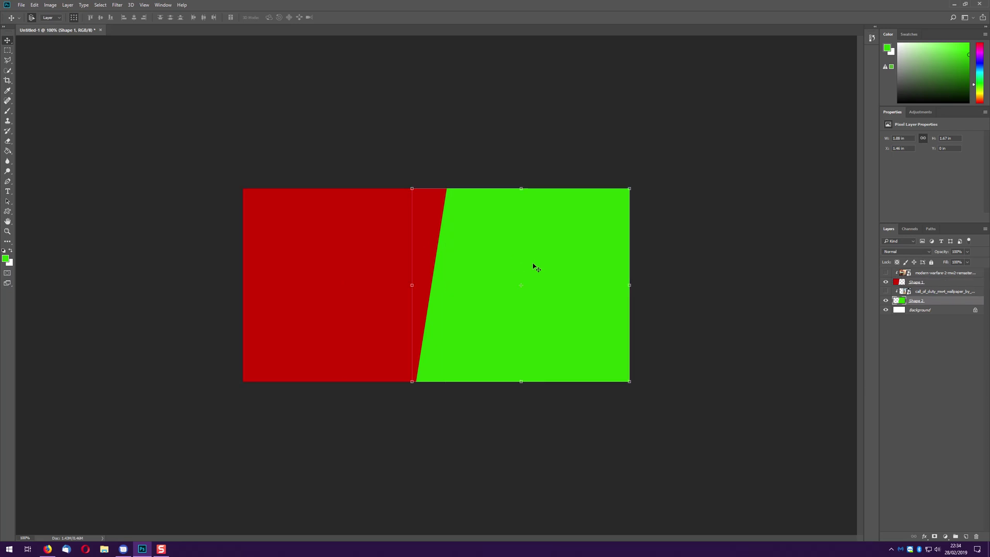
{"action": "left_click", "coordinate": [364, 245]}
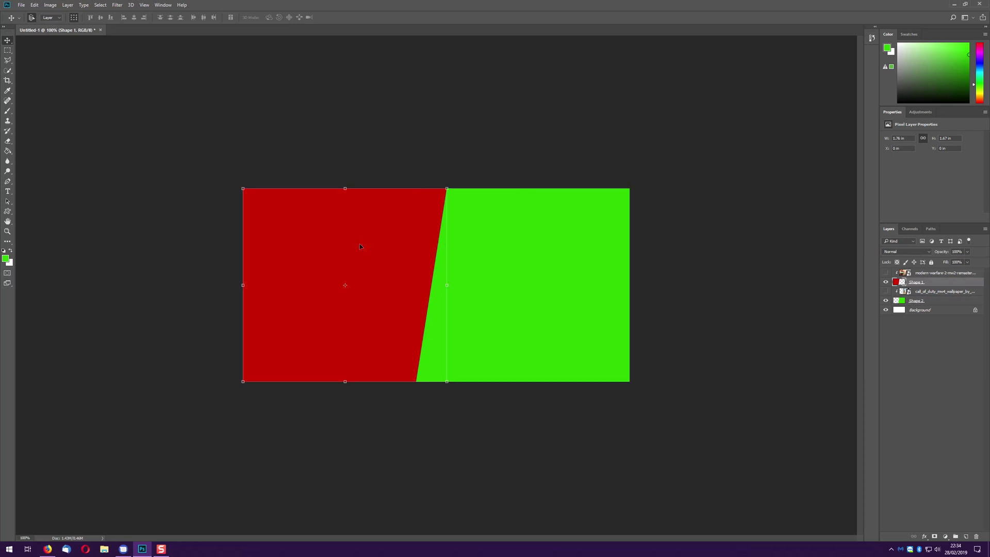
{"action": "left_click", "coordinate": [32, 17]}
{"action": "left_click", "coordinate": [570, 293]}
- Widen red Shape 1 to about 103% so it overlaps the green shape
{"action": "left_click_drag", "start_coordinate": [531, 276], "coordinate": [646, 280]}
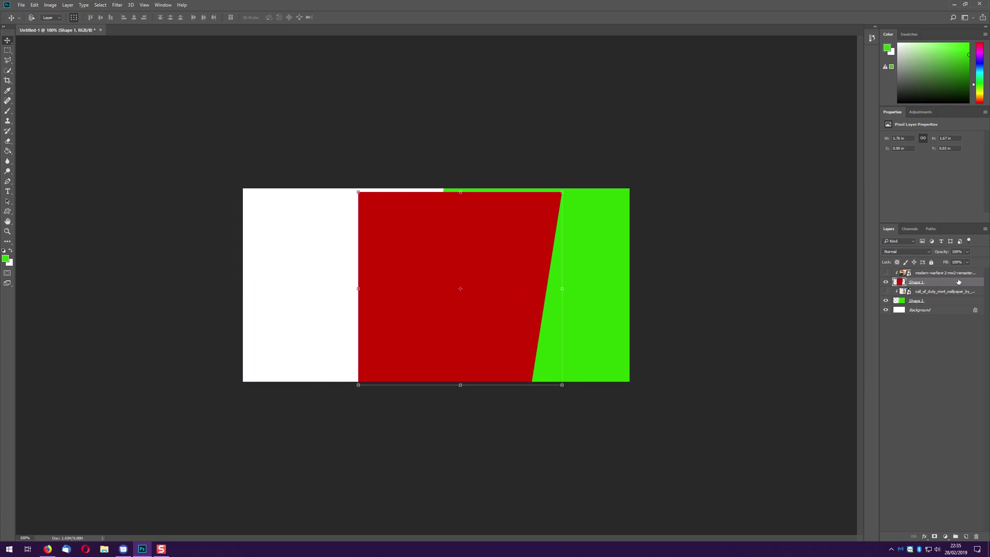
{"action": "key", "text": "ctrl+z"}
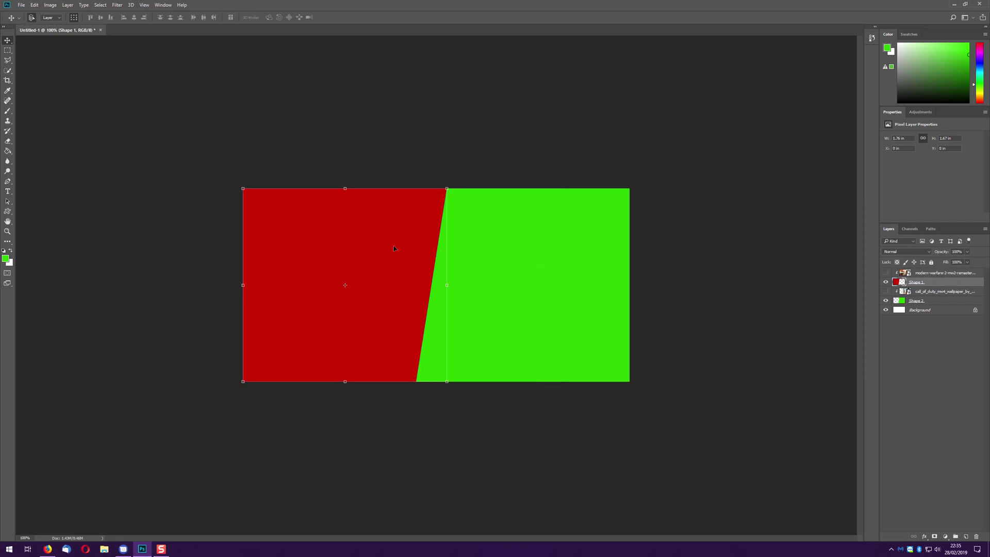
{"action": "left_click_drag", "start_coordinate": [448, 285], "coordinate": [454, 285]}
{"action": "left_click", "coordinate": [314, 17]}
- Show both game images again and nudge the MW2 image slightly right
{"action": "left_click", "coordinate": [885, 273]}
{"action": "left_click", "coordinate": [885, 292]}
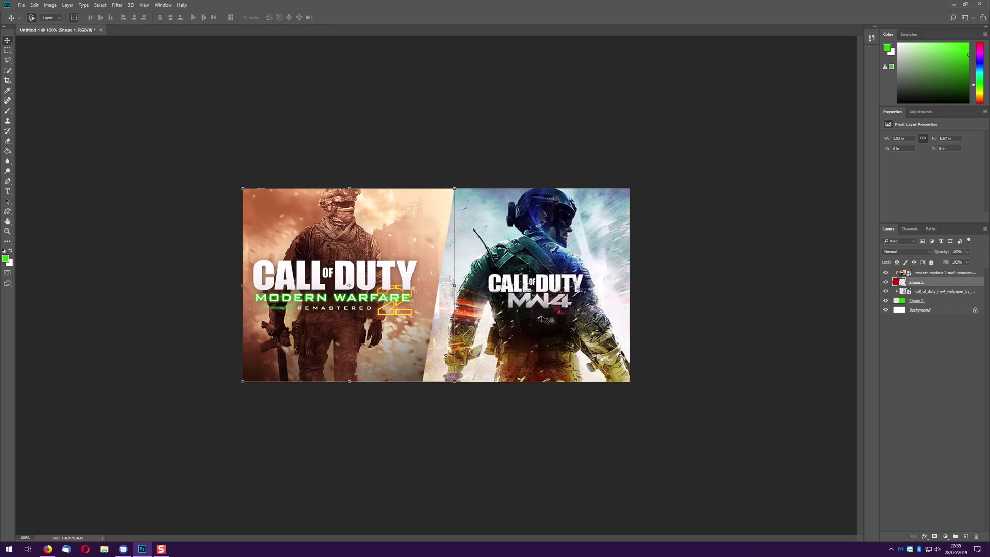
{"action": "left_click", "coordinate": [387, 281]}
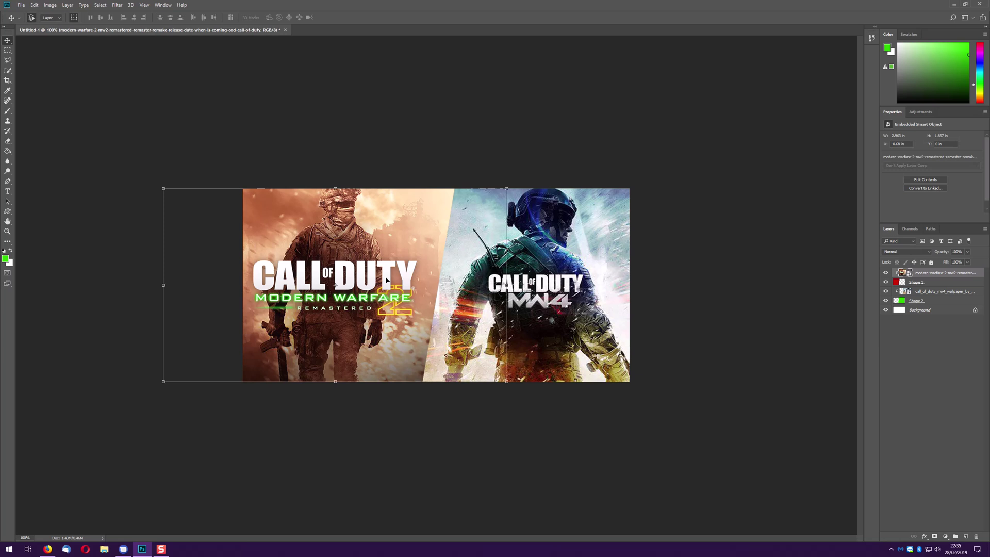
{"action": "key", "text": "Right"}
{"action": "key", "text": "Right"}
{"action": "key", "text": "Right"}
{"action": "key", "text": "Right"}
{"action": "key", "text": "Right"}
{"action": "key", "text": "Right"}
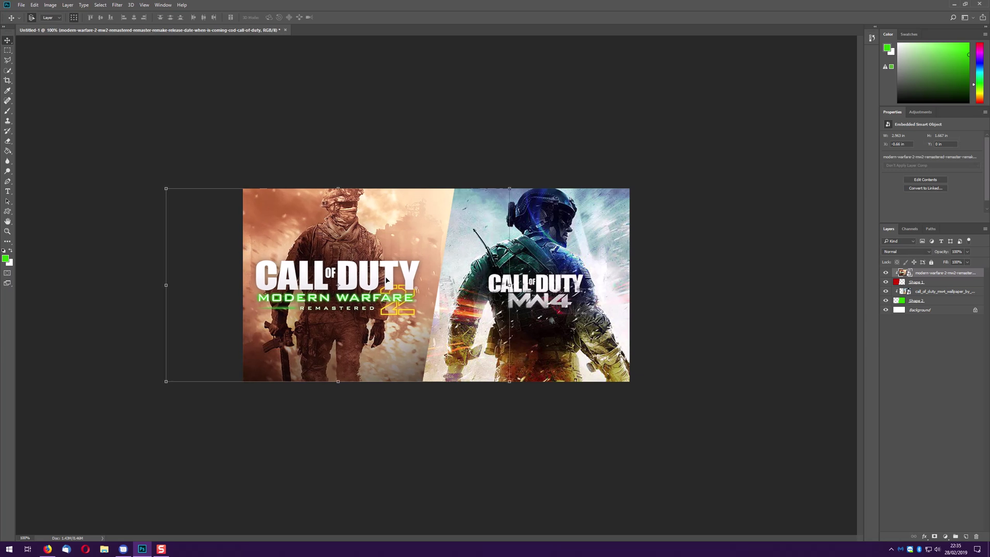
{"action": "left_click", "coordinate": [545, 304]}
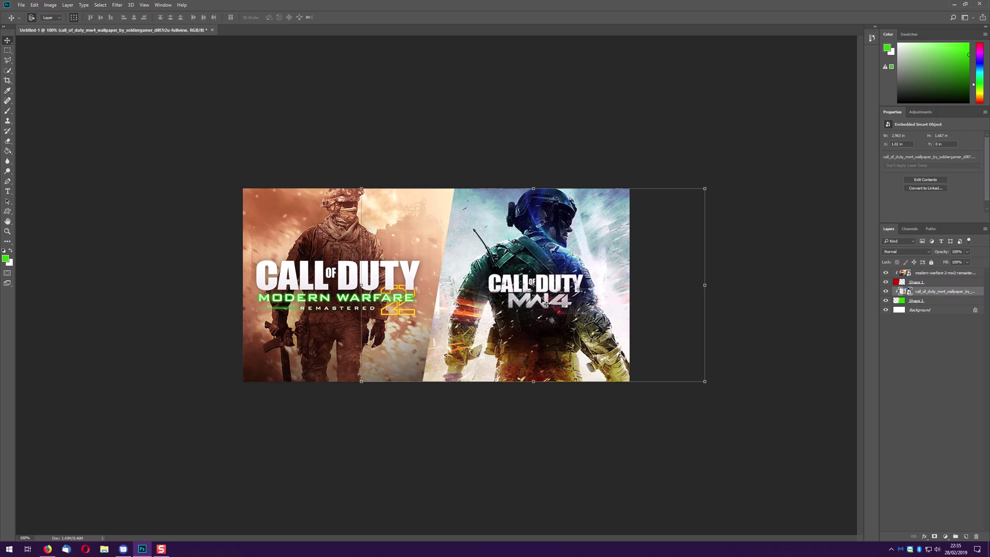
{"action": "left_click", "coordinate": [384, 115]}
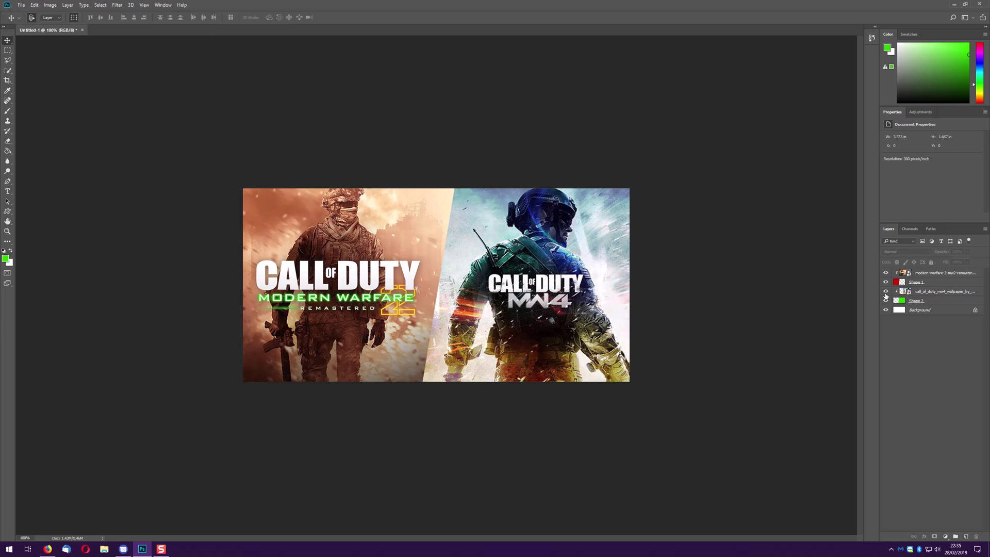
- Select the red Shape 1 layer, dismissing the effects list and a started rename
{"action": "left_click", "coordinate": [932, 283]}
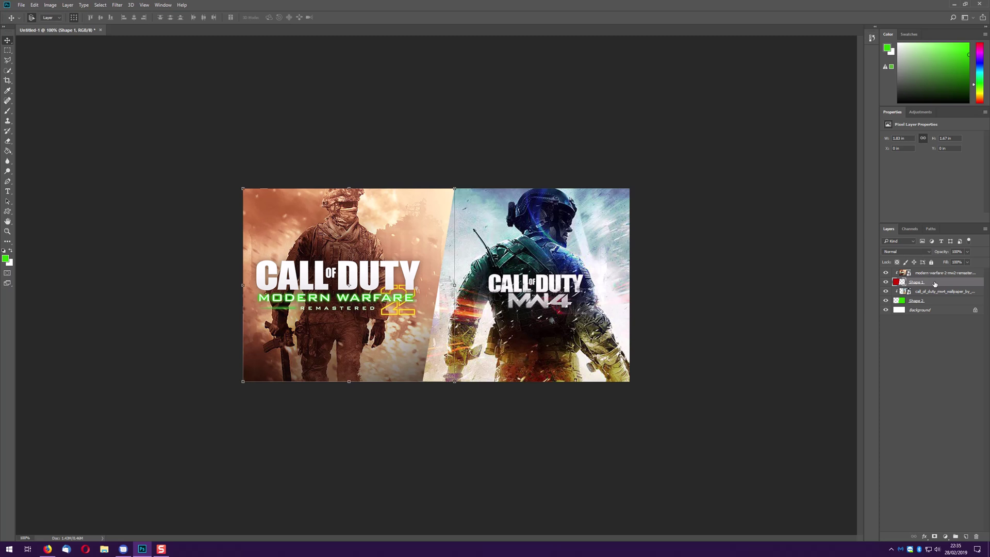
{"action": "left_click", "coordinate": [925, 537]}
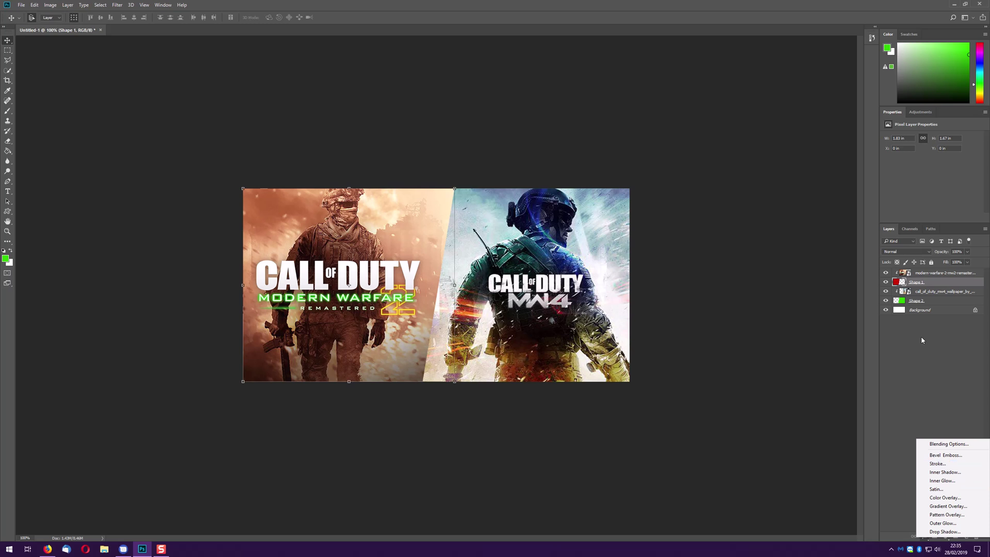
{"action": "left_click", "coordinate": [934, 283]}
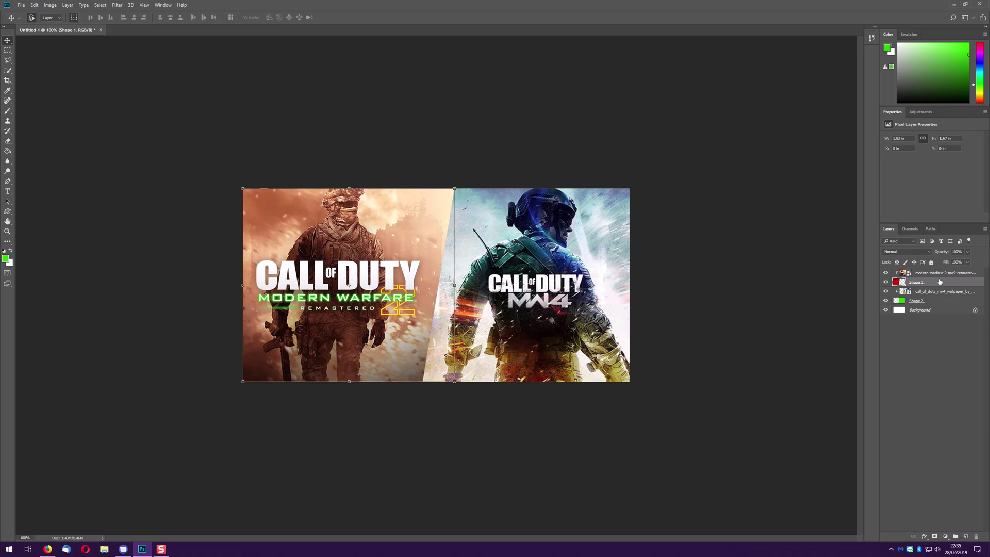
{"action": "double_click", "coordinate": [916, 283]}
{"action": "left_click", "coordinate": [915, 381]}
{"action": "left_click", "coordinate": [917, 282]}
- Add a white Outside stroke to Shape 1 through its Layer Style dialog
{"action": "double_click", "coordinate": [937, 284]}
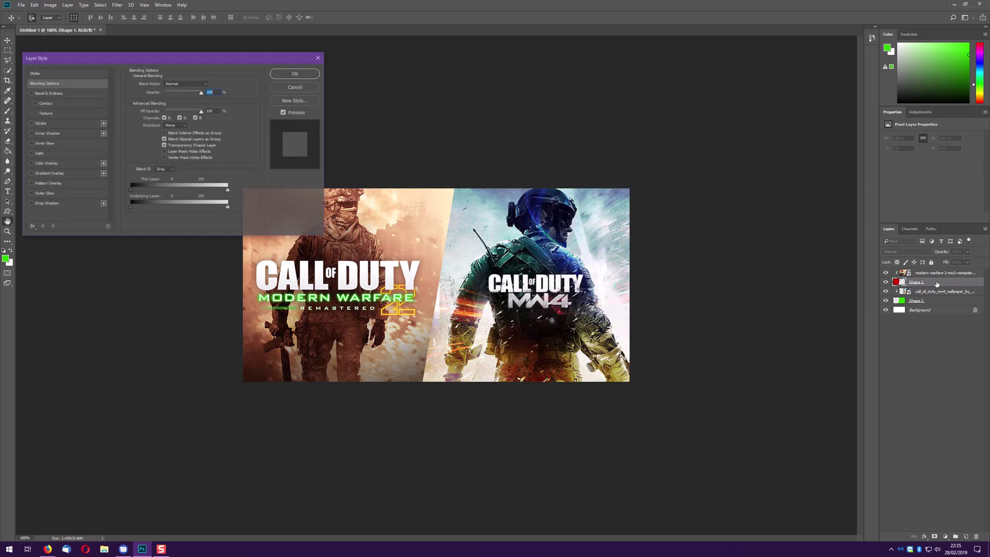
{"action": "left_click", "coordinate": [65, 124]}
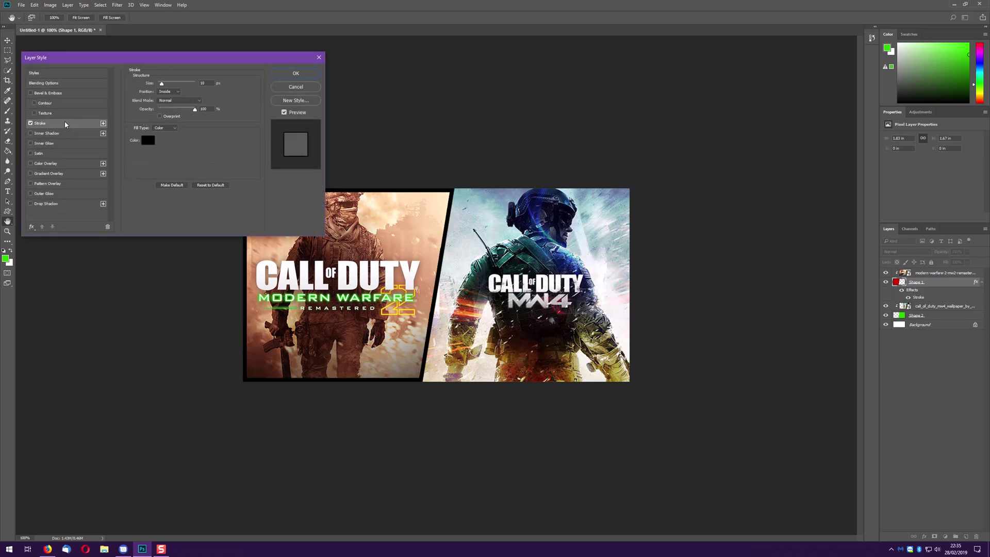
{"action": "left_click", "coordinate": [148, 141]}
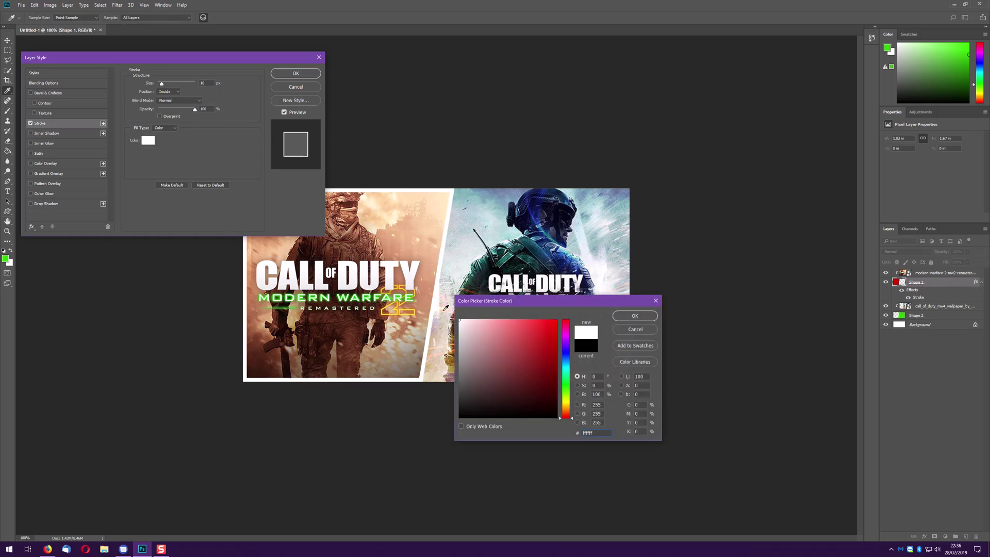
{"action": "left_click", "coordinate": [635, 316]}
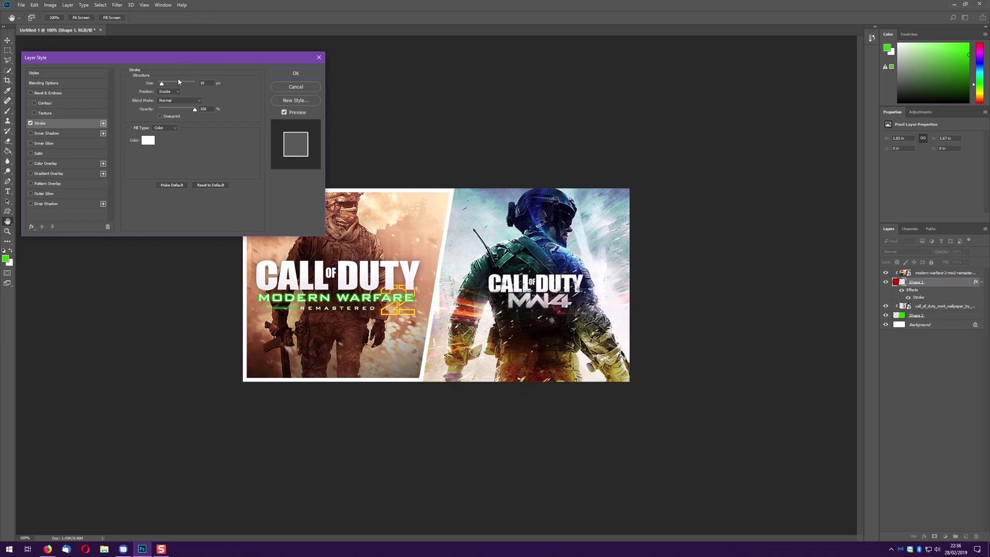
{"action": "left_click", "coordinate": [175, 93]}
{"action": "left_click", "coordinate": [171, 97]}
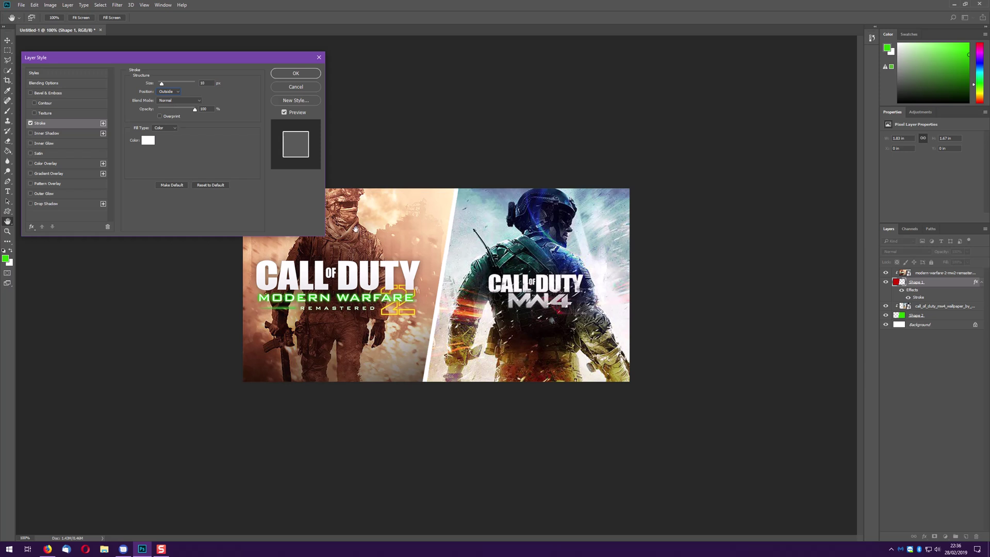
{"action": "left_click_drag", "start_coordinate": [248, 59], "coordinate": [501, 222]}
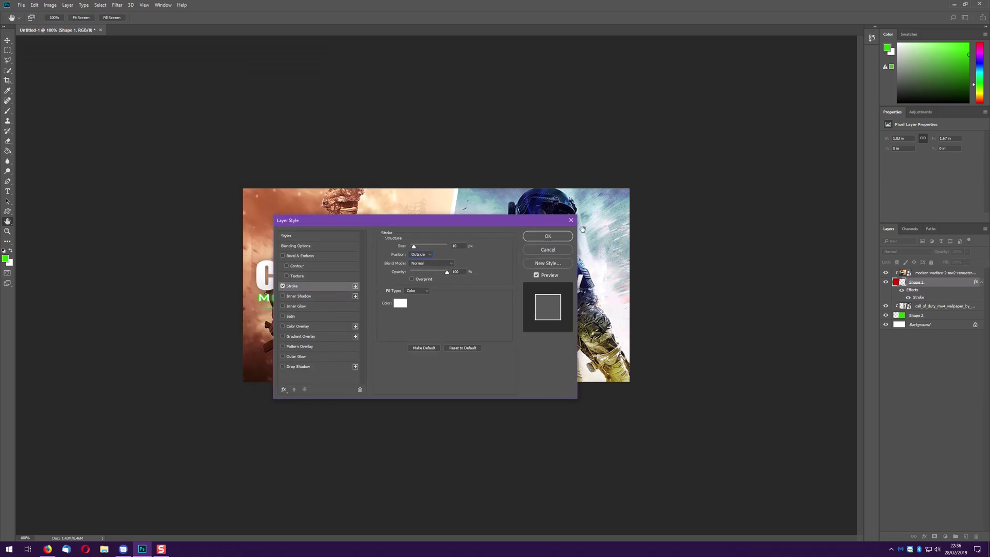
{"action": "left_click", "coordinate": [561, 239]}
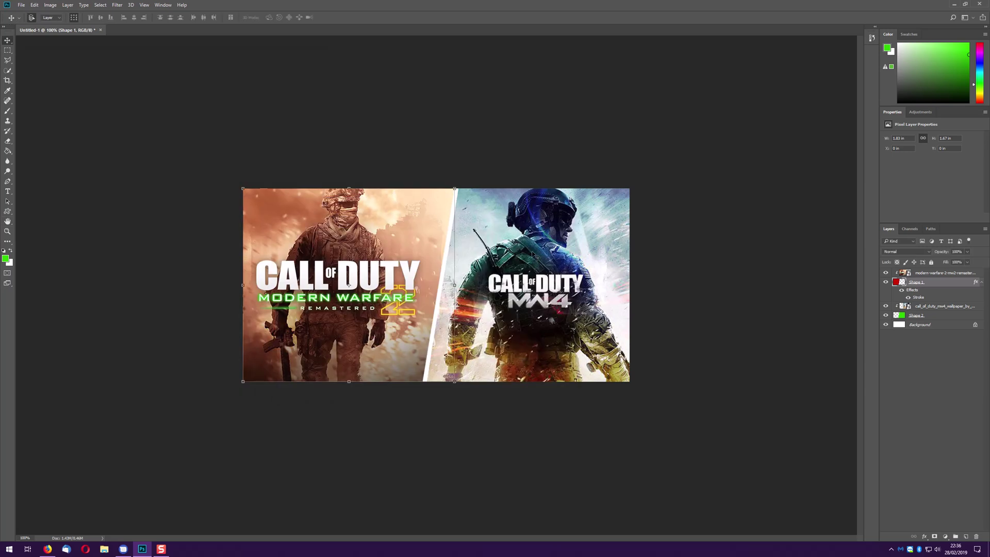
- Reveal all hidden canvas content and change Shape 1's stroke colour to red ff0000
{"action": "left_click", "coordinate": [50, 5]}
{"action": "left_click", "coordinate": [61, 97]}
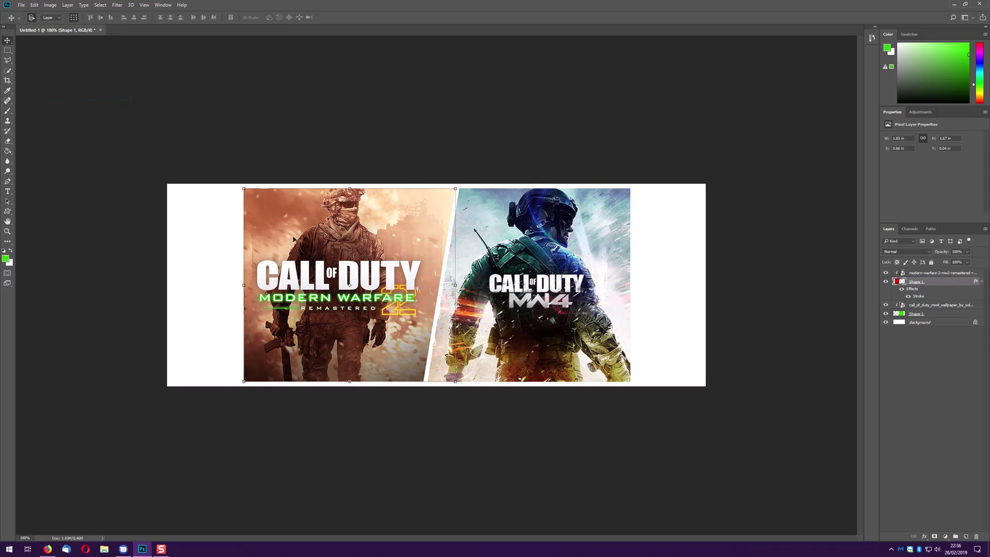
{"action": "double_click", "coordinate": [918, 296]}
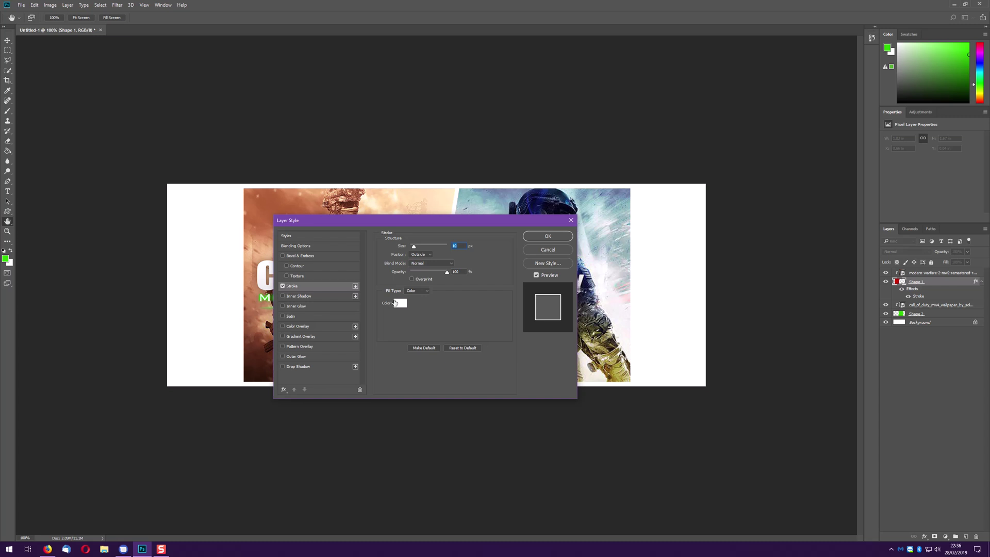
{"action": "left_click", "coordinate": [395, 302]}
{"action": "type", "text": "ff0000"}
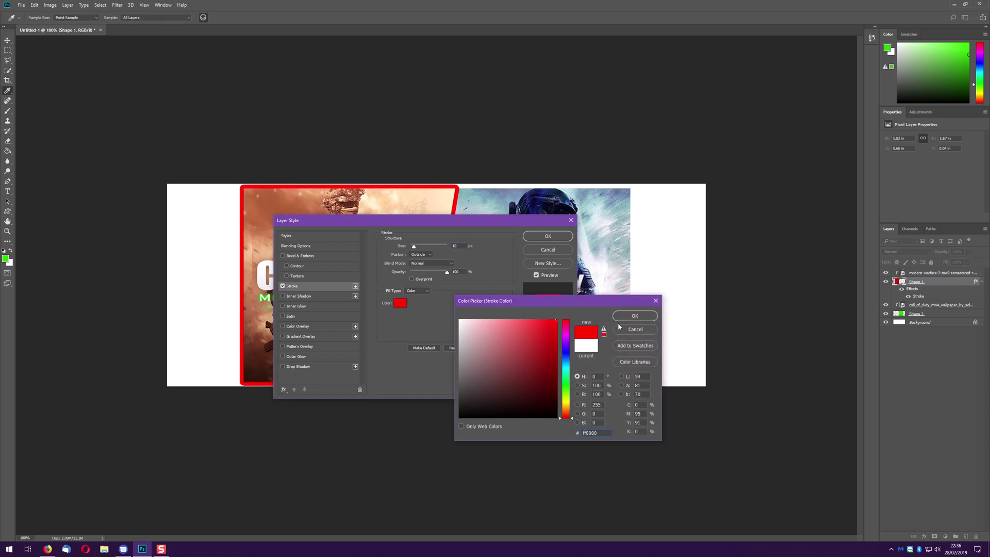
{"action": "left_click", "coordinate": [628, 316]}
{"action": "left_click", "coordinate": [566, 237]}
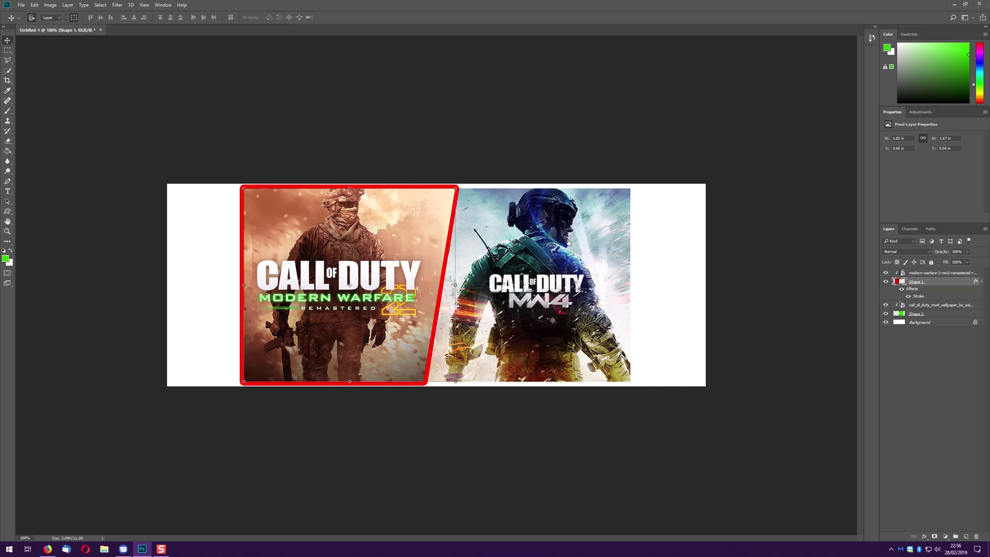
- Try Inside and Center stroke positions, cancel the changes, and browse the Image and Edit menus
{"action": "double_click", "coordinate": [919, 297]}
{"action": "left_click", "coordinate": [421, 254]}
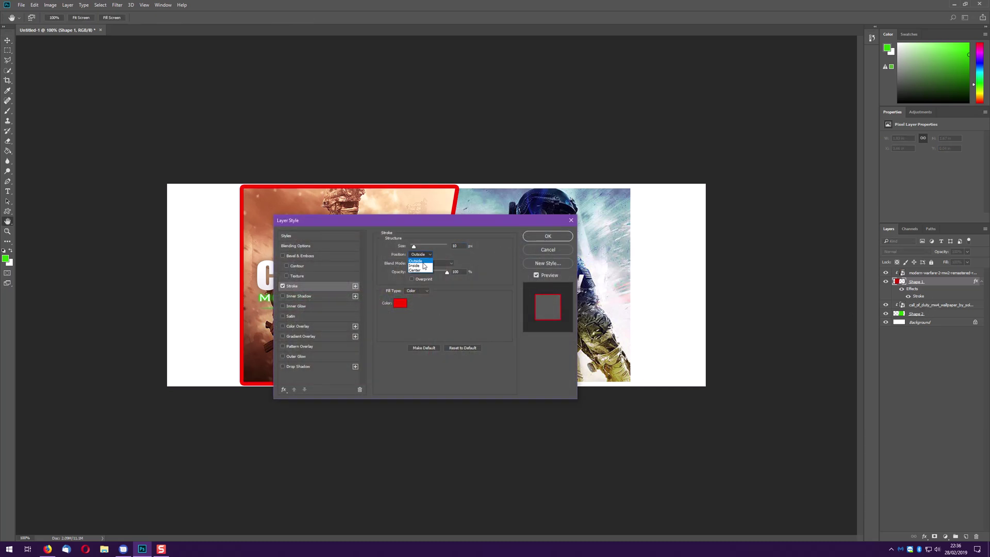
{"action": "left_click", "coordinate": [418, 263]}
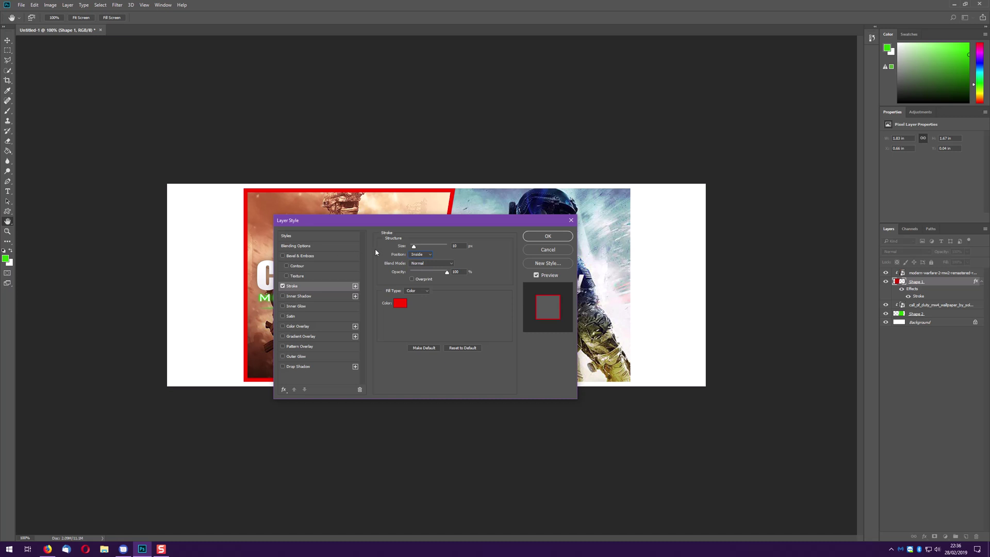
{"action": "left_click", "coordinate": [426, 254]}
{"action": "left_click", "coordinate": [422, 270]}
{"action": "left_click", "coordinate": [423, 254]}
{"action": "left_click", "coordinate": [536, 249]}
{"action": "left_click", "coordinate": [525, 252]}
{"action": "left_click", "coordinate": [45, 7]}
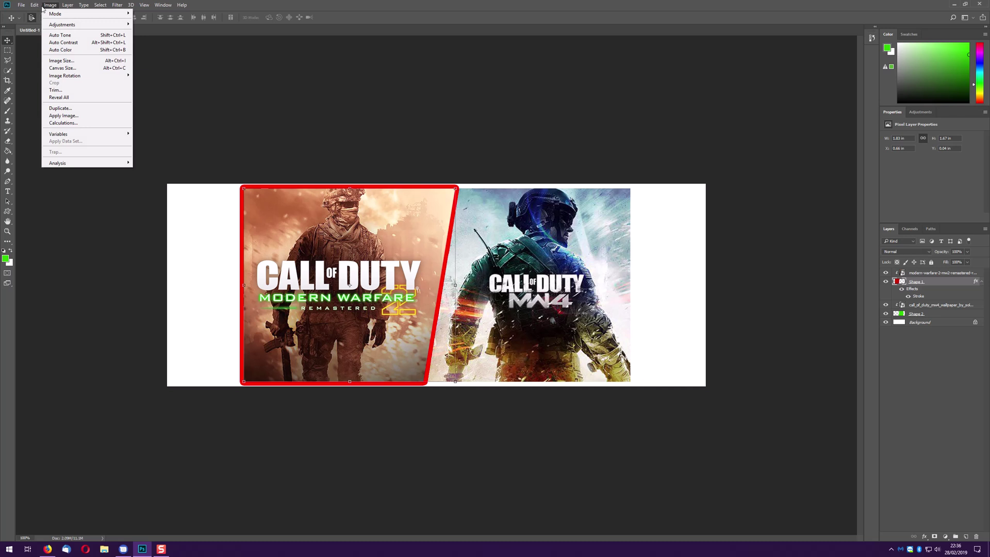
{"action": "left_click", "coordinate": [36, 7]}
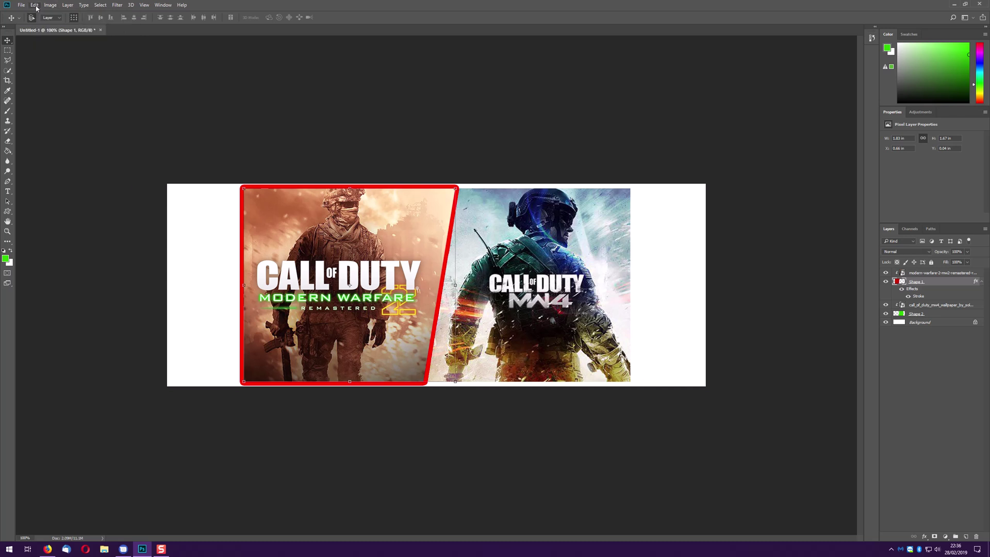
- Undo the red stroke and canvas margin, then set Shape 1's white stroke to Inside
{"action": "key", "text": "ctrl+z"}
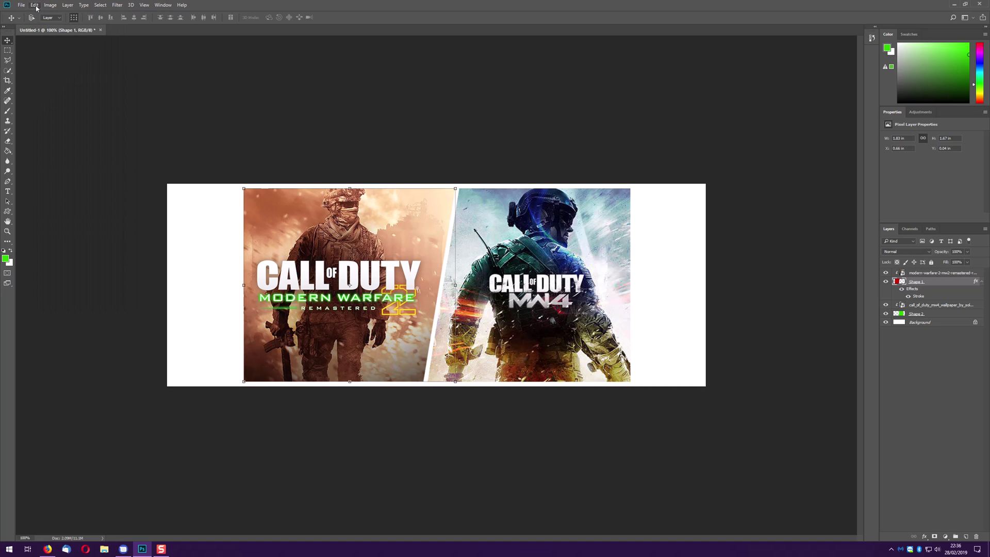
{"action": "key", "text": "ctrl+z"}
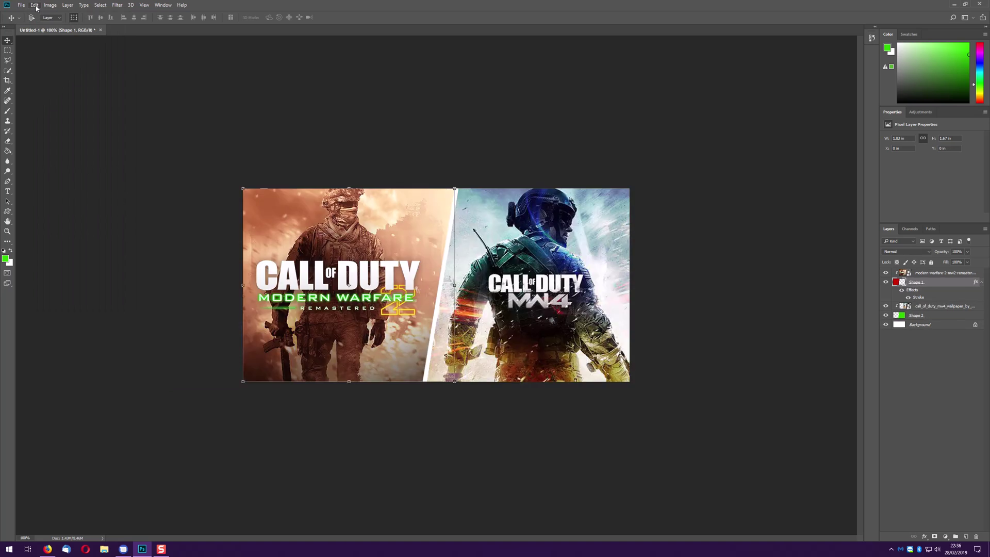
{"action": "double_click", "coordinate": [918, 297]}
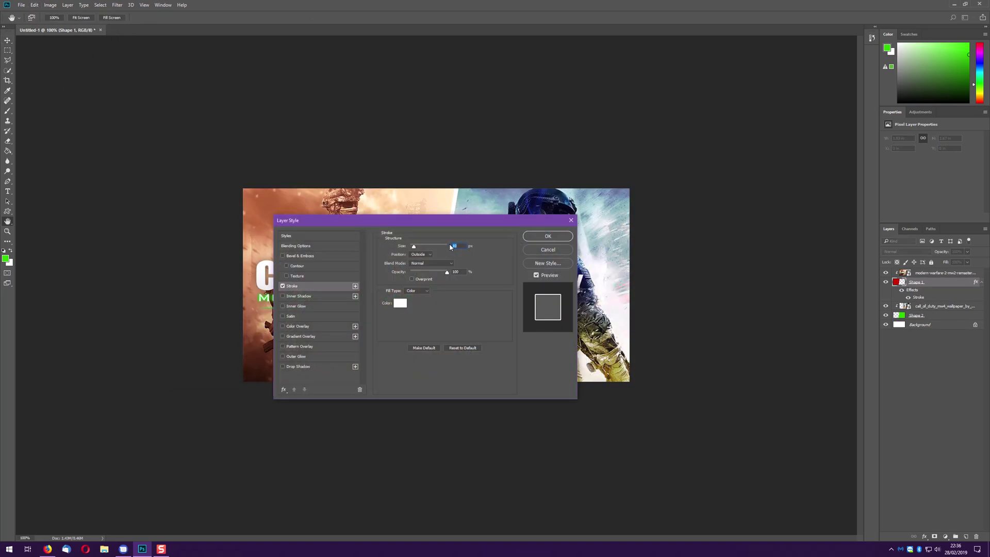
{"action": "left_click", "coordinate": [418, 266]}
{"action": "left_click_drag", "start_coordinate": [449, 227], "coordinate": [441, 255]}
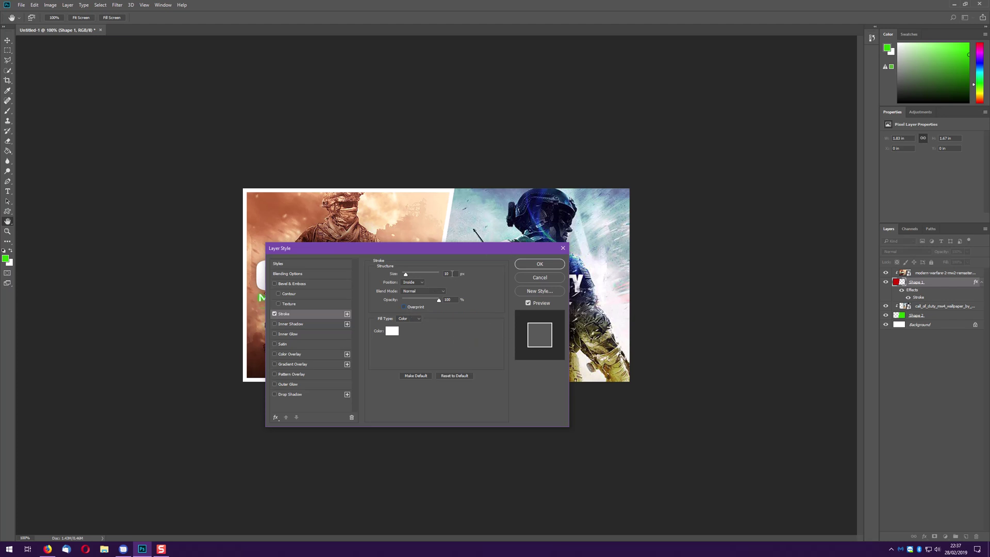
{"action": "left_click", "coordinate": [541, 265]}
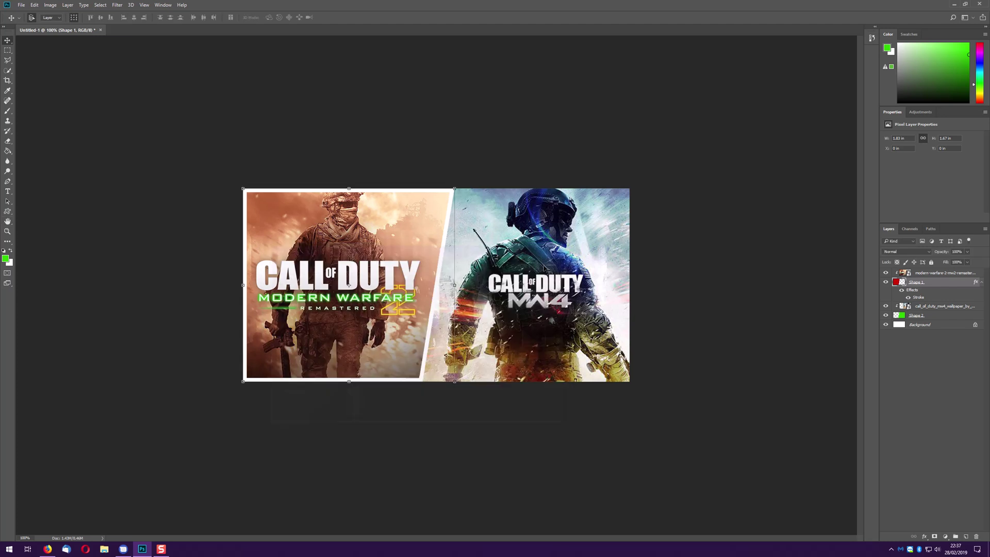
- Copy Shape 1's layer style and paste it onto Shape 2
{"action": "right_click", "coordinate": [938, 284]}
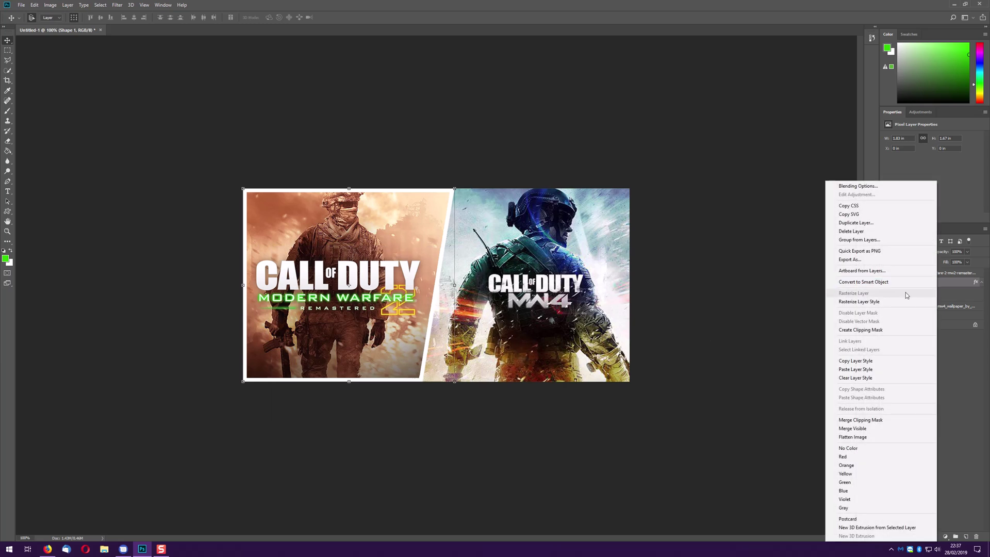
{"action": "left_click", "coordinate": [886, 356]}
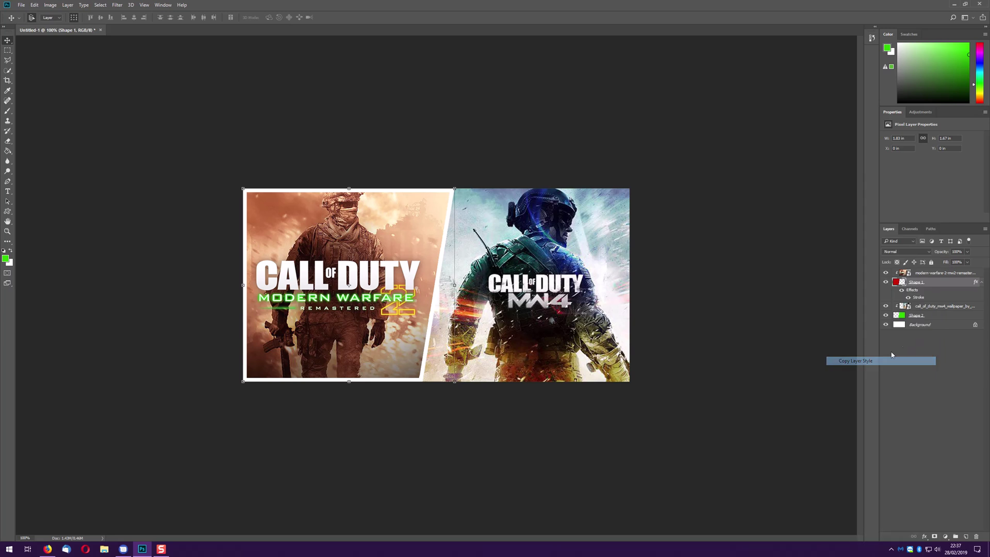
{"action": "left_click", "coordinate": [945, 316]}
{"action": "right_click", "coordinate": [946, 318]}
{"action": "left_click", "coordinate": [903, 369]}
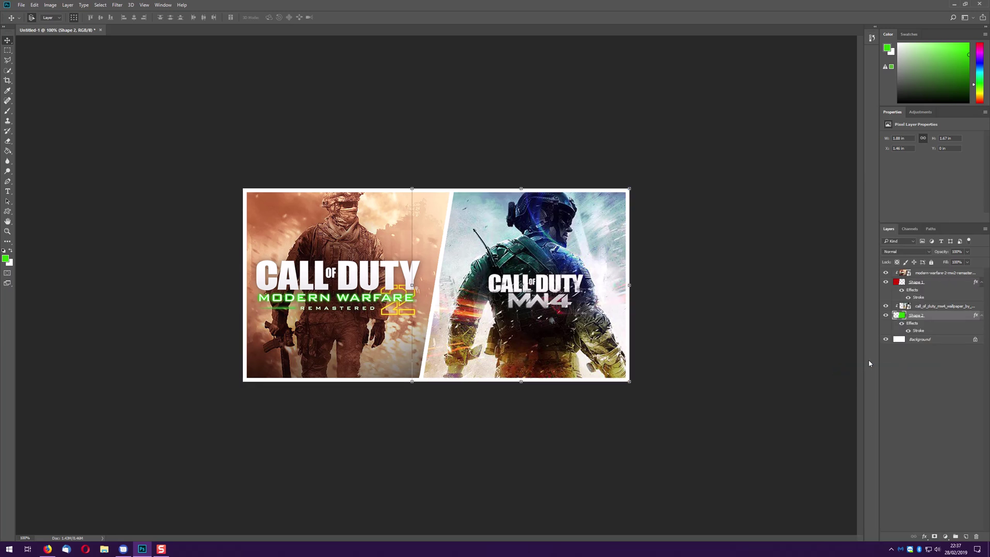
- Change Shape 1's stroke colour to black 000000
{"action": "double_click", "coordinate": [913, 290]}
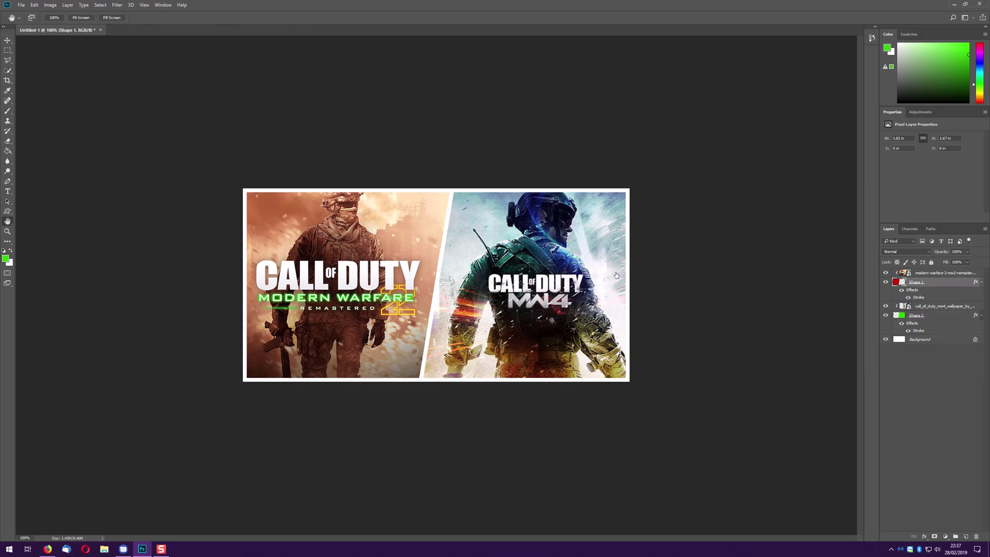
{"action": "left_click", "coordinate": [392, 330]}
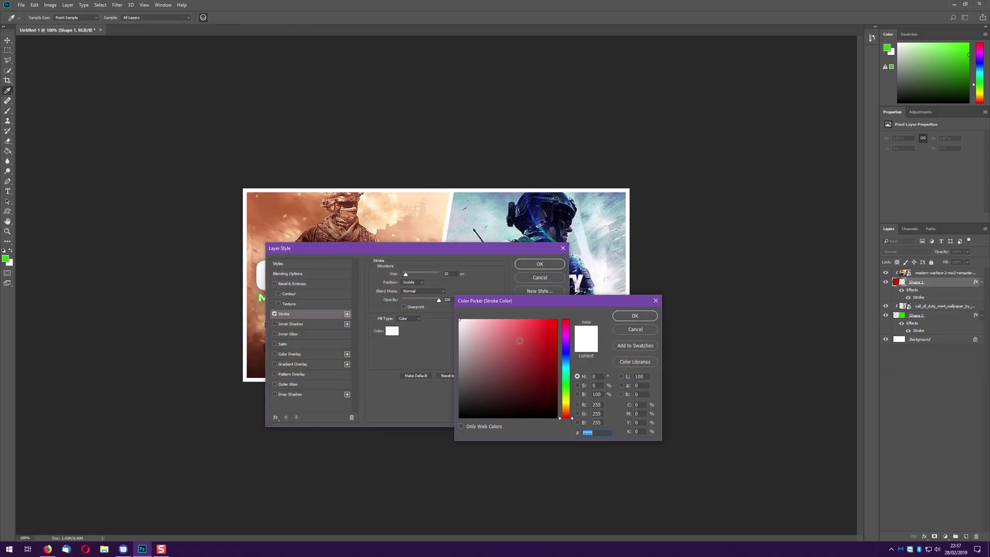
{"action": "type", "text": "000000"}
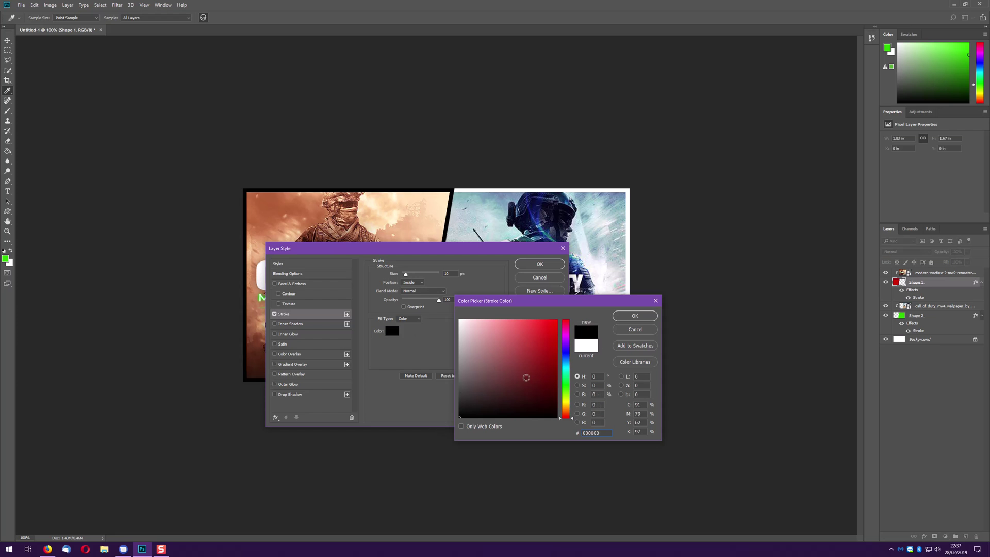
{"action": "left_click", "coordinate": [629, 316]}
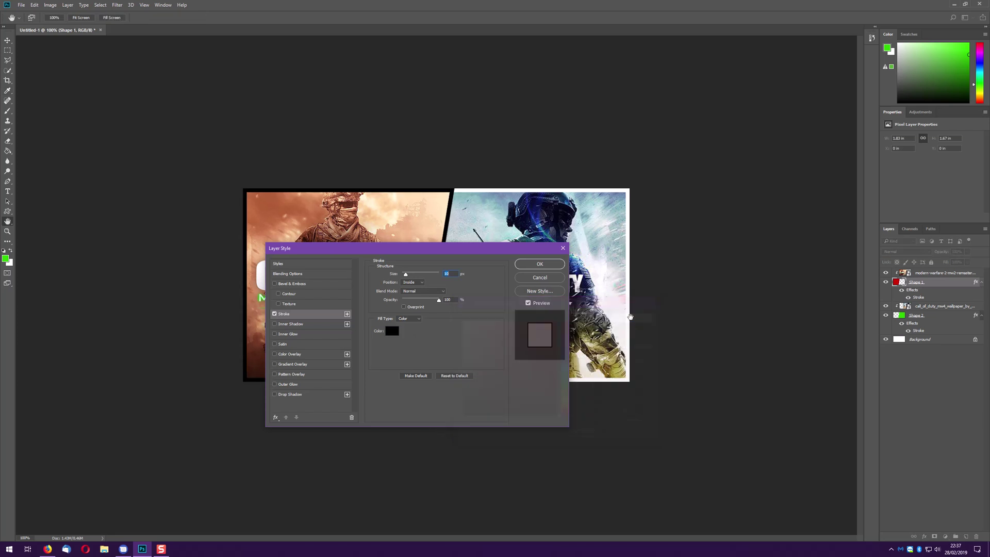
{"action": "left_click", "coordinate": [552, 265]}
- Copy Shape 1's black stroke style, paste it onto Shape 2, and clear the selection
{"action": "right_click", "coordinate": [935, 284]}
{"action": "left_click", "coordinate": [886, 360]}
{"action": "left_click", "coordinate": [946, 319]}
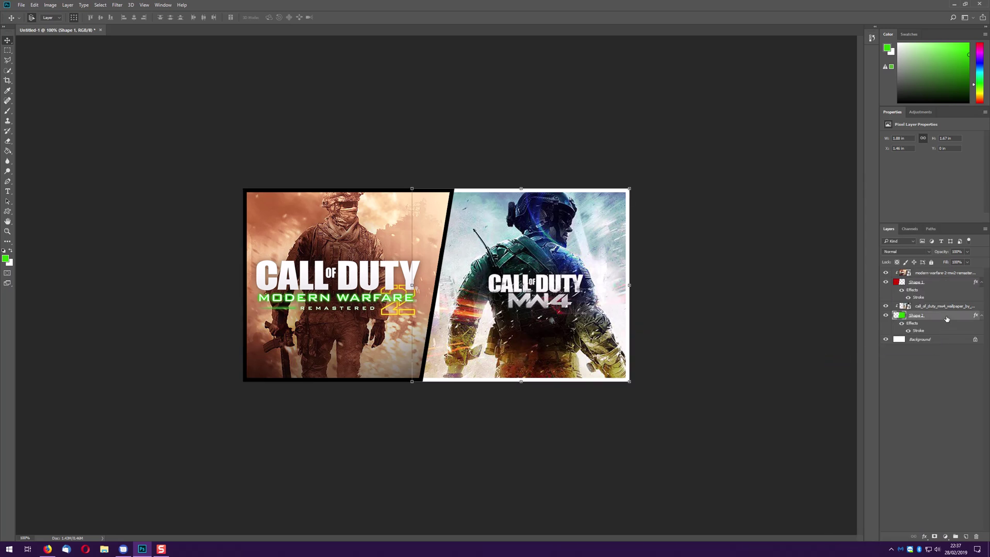
{"action": "right_click", "coordinate": [947, 318]}
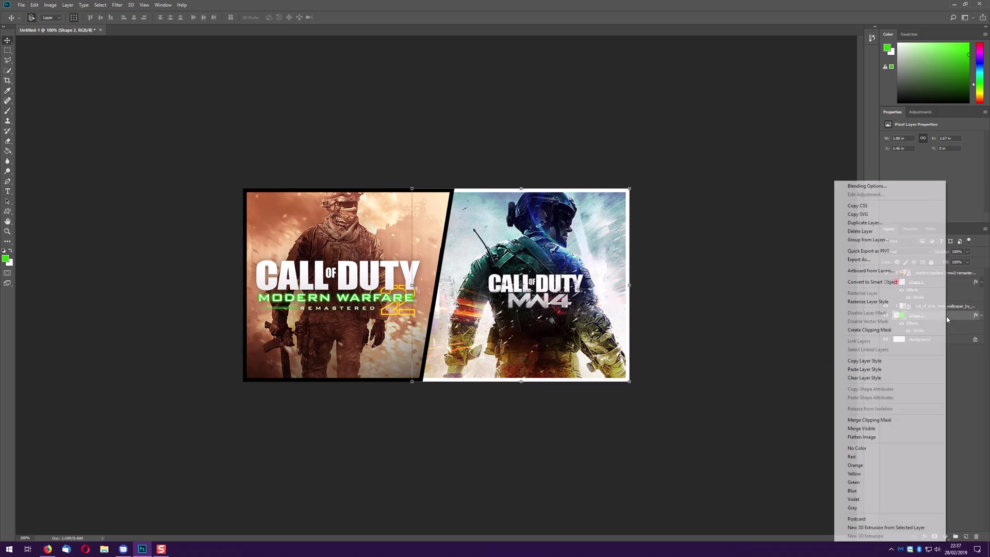
{"action": "left_click", "coordinate": [903, 369]}
{"action": "left_click", "coordinate": [743, 282]}
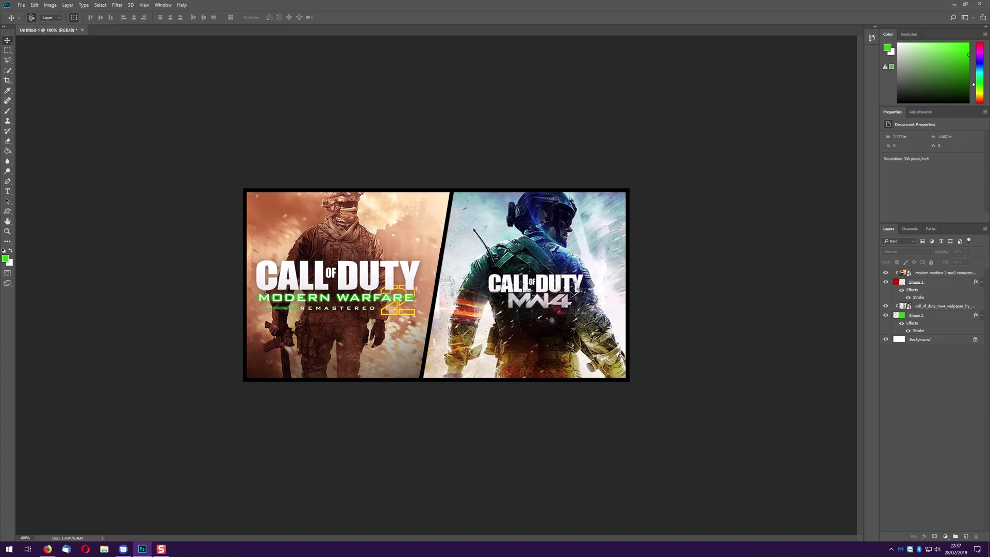
- Narrow Shape 1 from its right side to about 95% width
{"action": "left_click", "coordinate": [936, 285]}
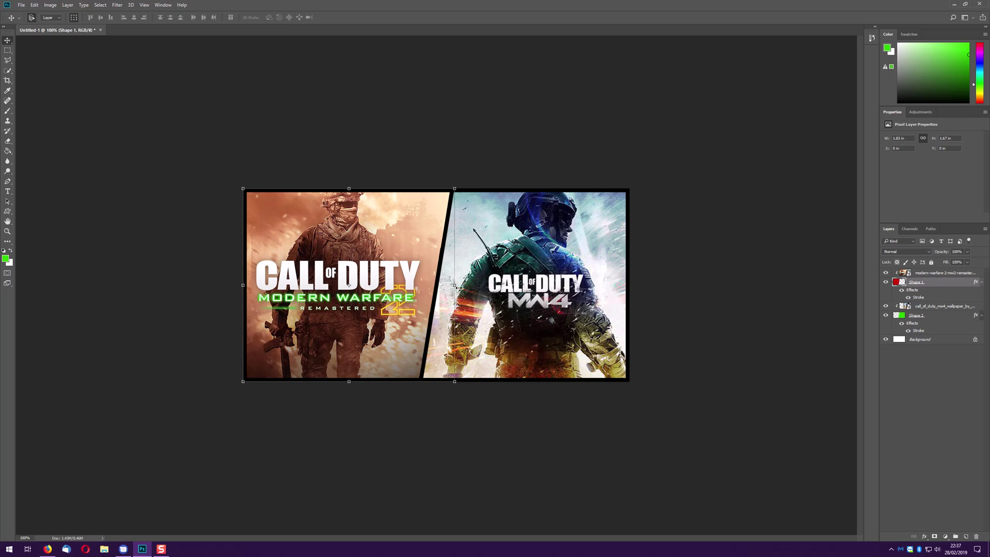
{"action": "left_click", "coordinate": [887, 272]}
{"action": "left_click", "coordinate": [886, 273]}
{"action": "left_click_drag", "start_coordinate": [455, 285], "coordinate": [442, 285]}
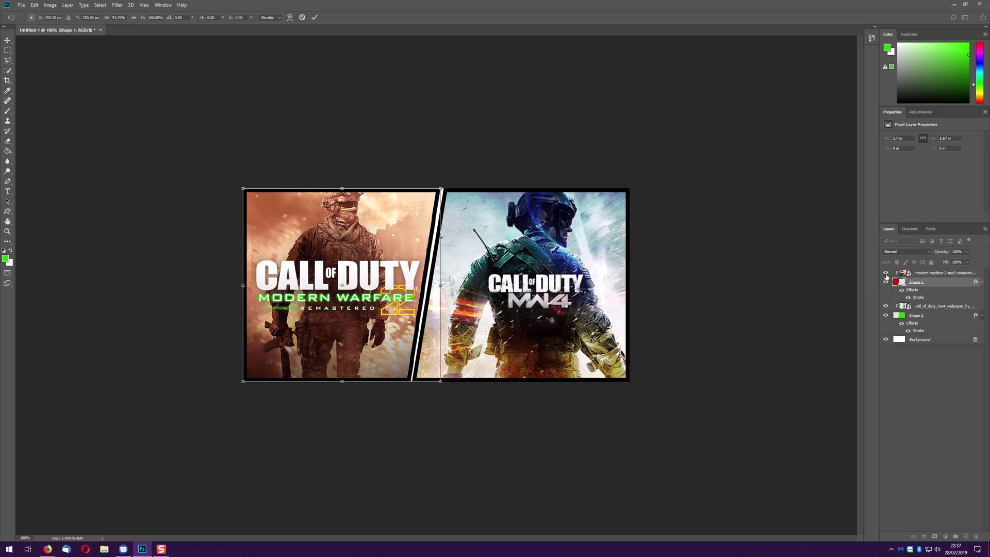
{"action": "left_click", "coordinate": [314, 17]}
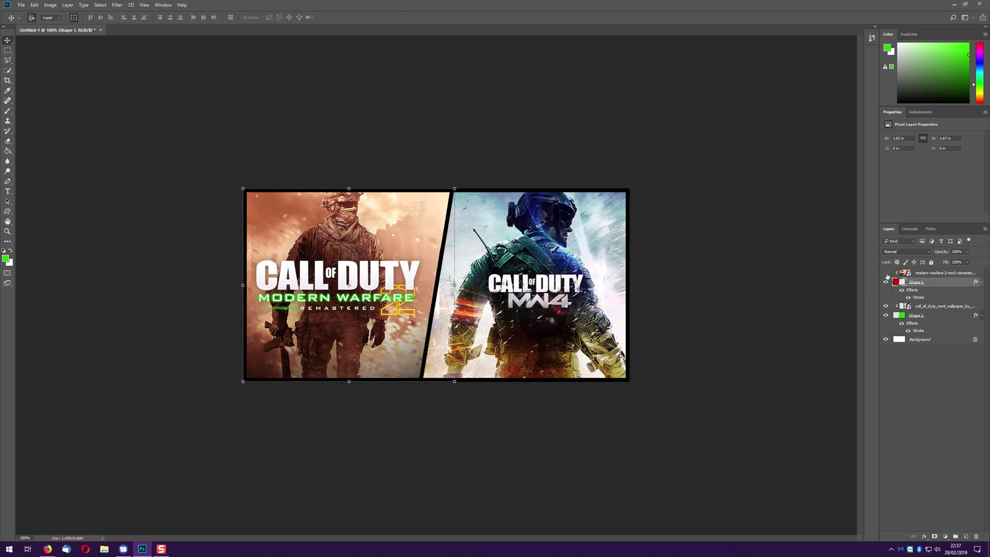
- With both images hidden, adjust Shape 1 to 96.9% width, then show both images again
{"action": "left_click", "coordinate": [886, 273]}
{"action": "left_click", "coordinate": [885, 307]}
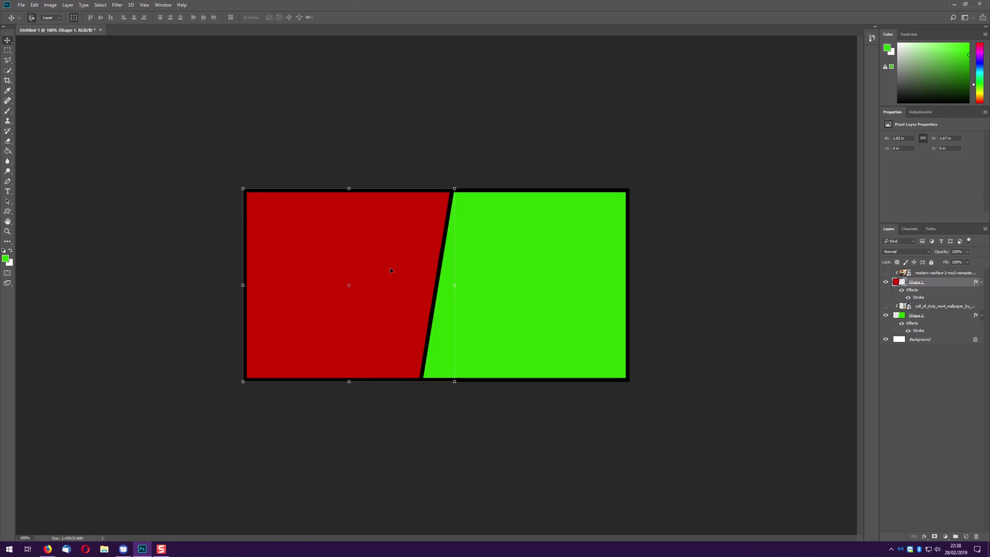
{"action": "mouse_move", "coordinate": [454, 285]}
{"action": "left_mouse_down"}
{"action": "mouse_move", "coordinate": [435, 286]}
{"action": "mouse_move", "coordinate": [452, 285]}
{"action": "left_mouse_up"}
{"action": "left_click", "coordinate": [314, 17]}
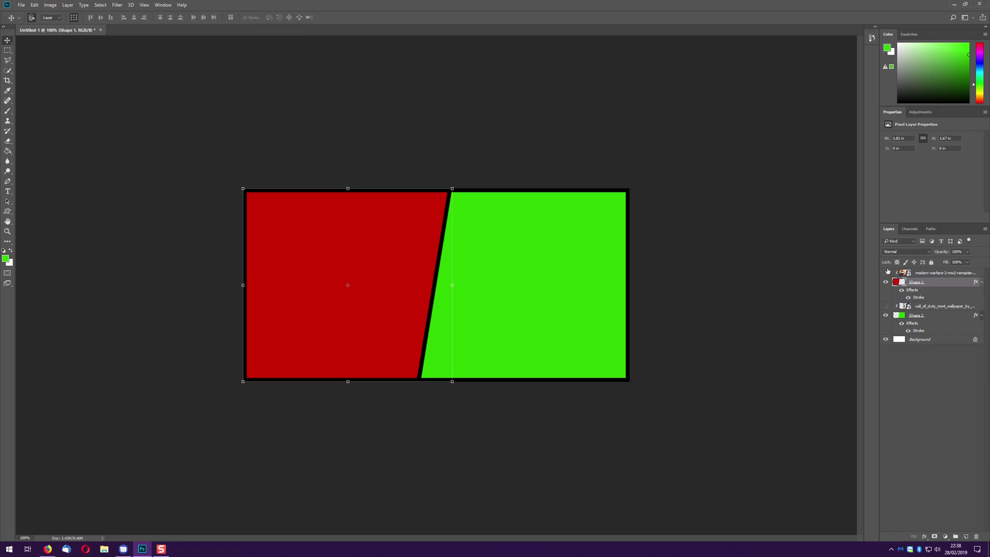
{"action": "left_click", "coordinate": [885, 273]}
{"action": "left_click", "coordinate": [886, 306]}
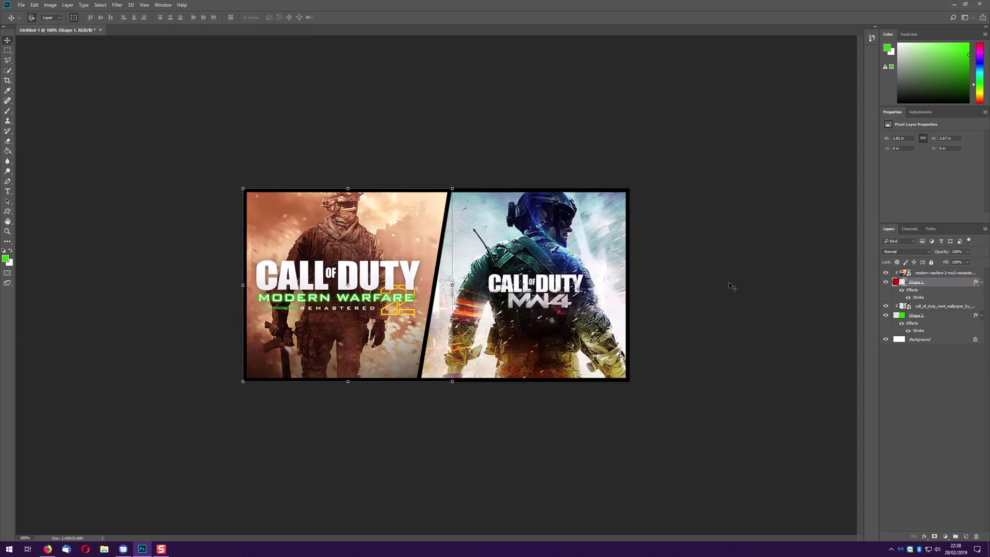
{"action": "left_click", "coordinate": [728, 282]}
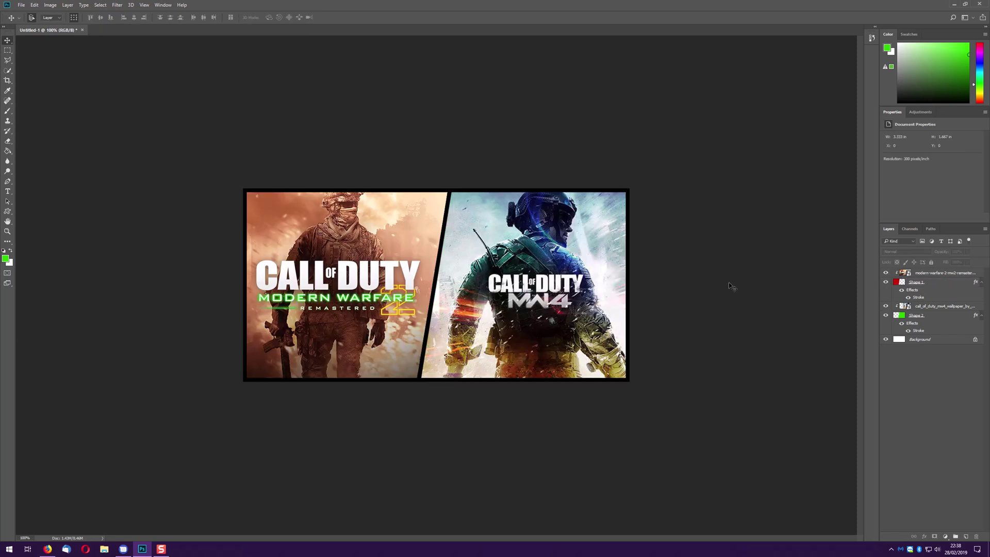